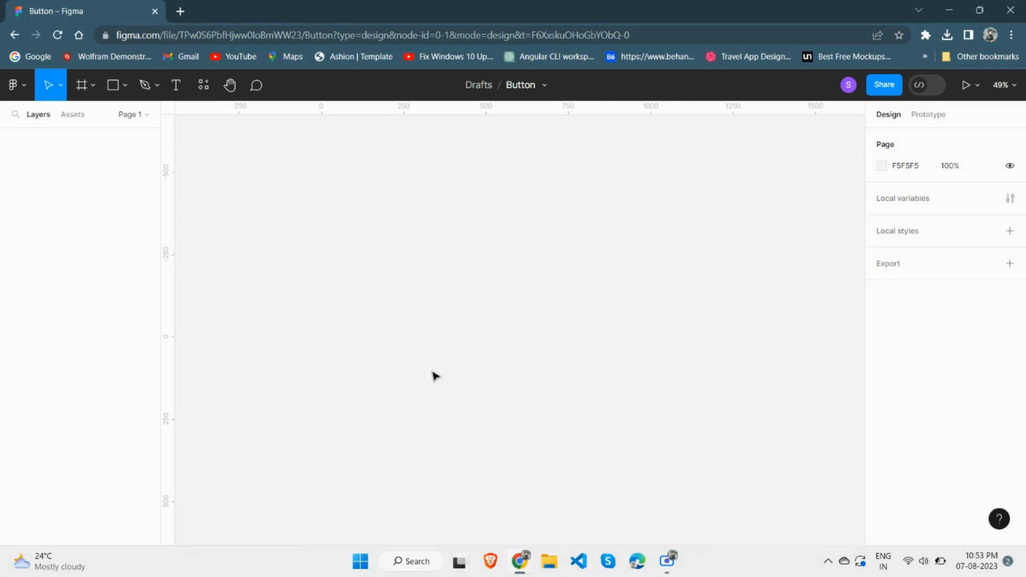
- Draw a frame about 991 × 825 on the empty canvas and rename it Component
left_click(82, 88)
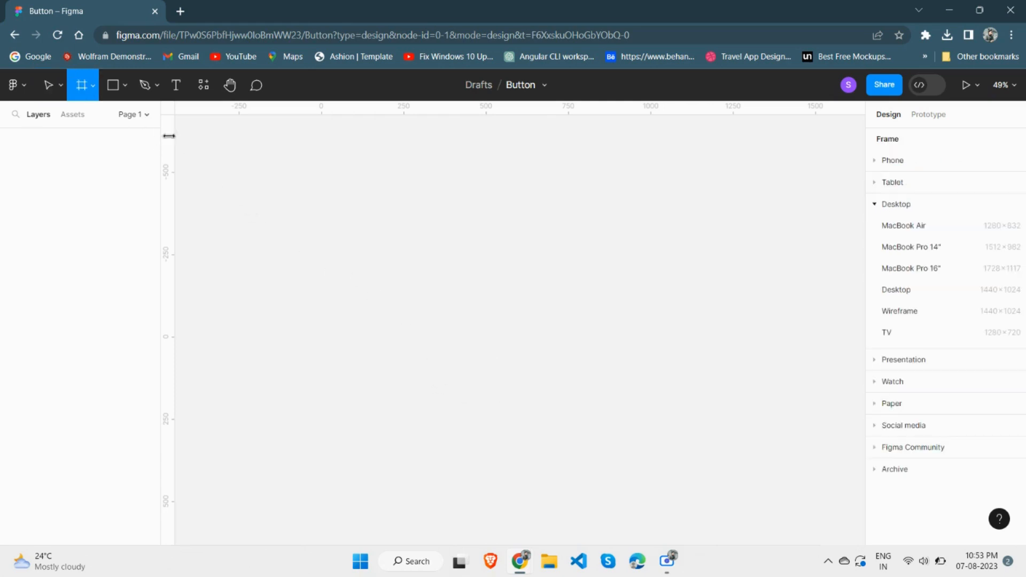
left_click_drag(270, 205, 597, 478)
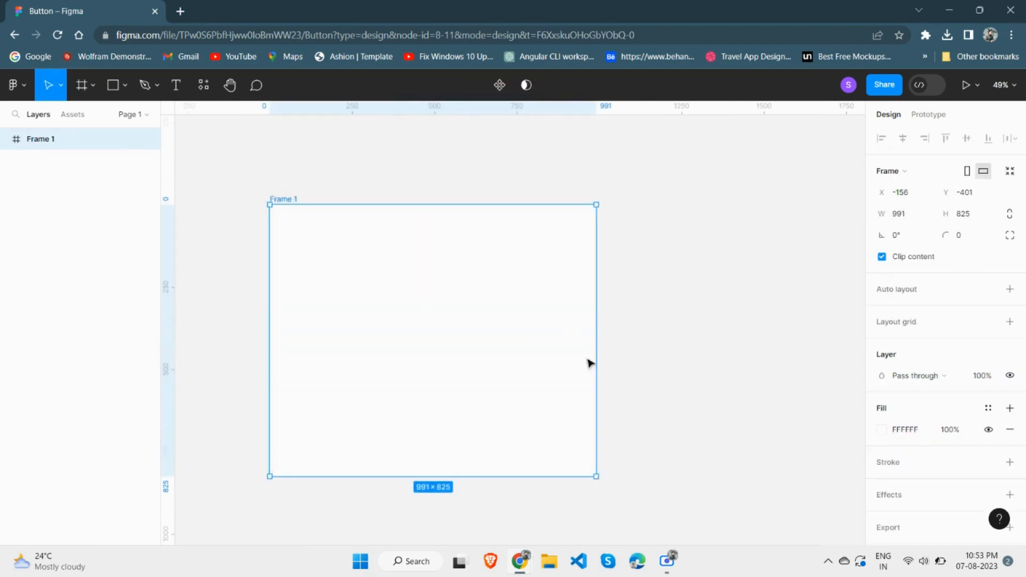
double_click(280, 199)
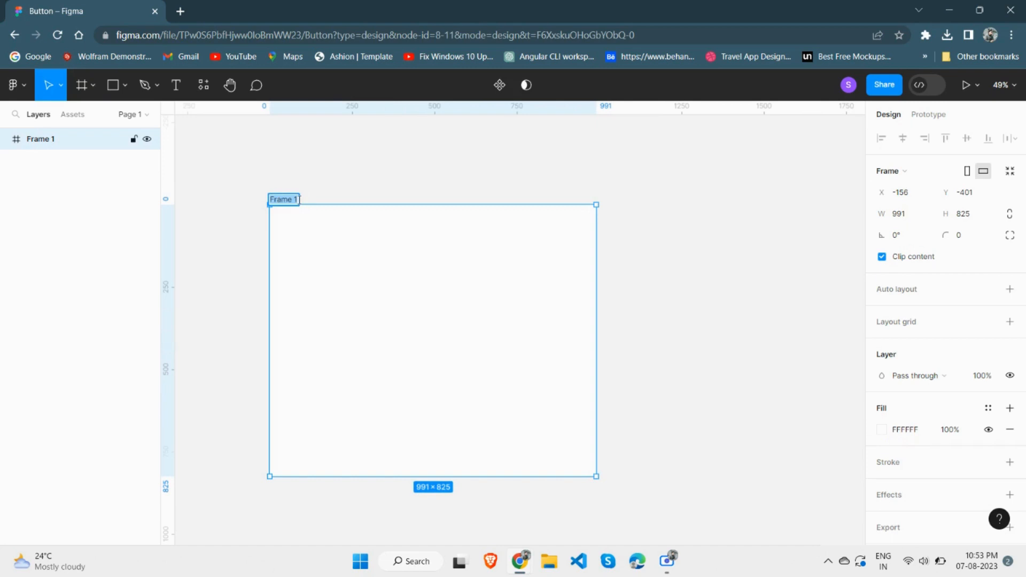
type("Component")
key("Return")
- Draw a smaller frame about 189 × 87 inside the Component frame and apply auto layout to it
scroll(391, 300, "down", 1)
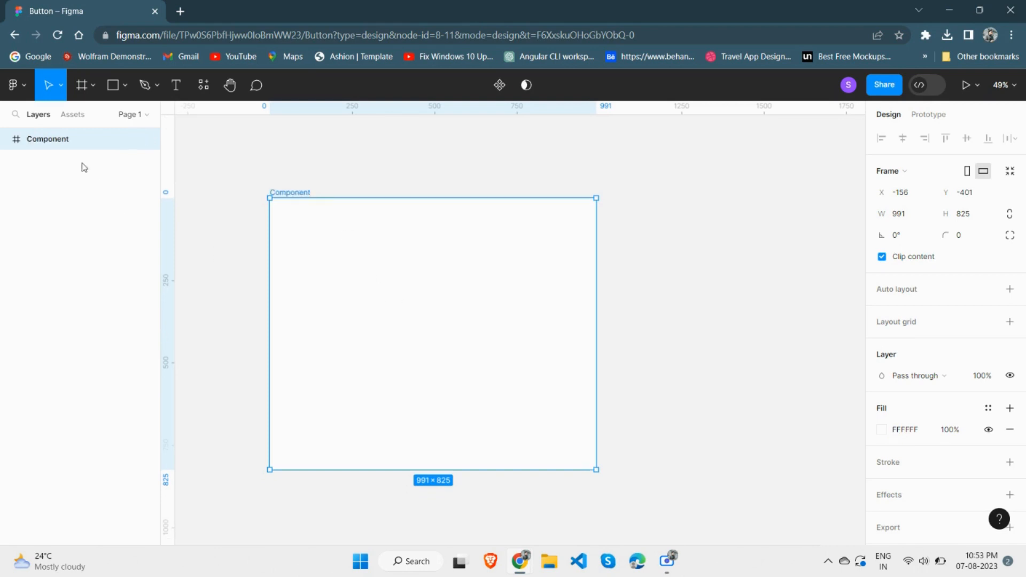
left_click(82, 96)
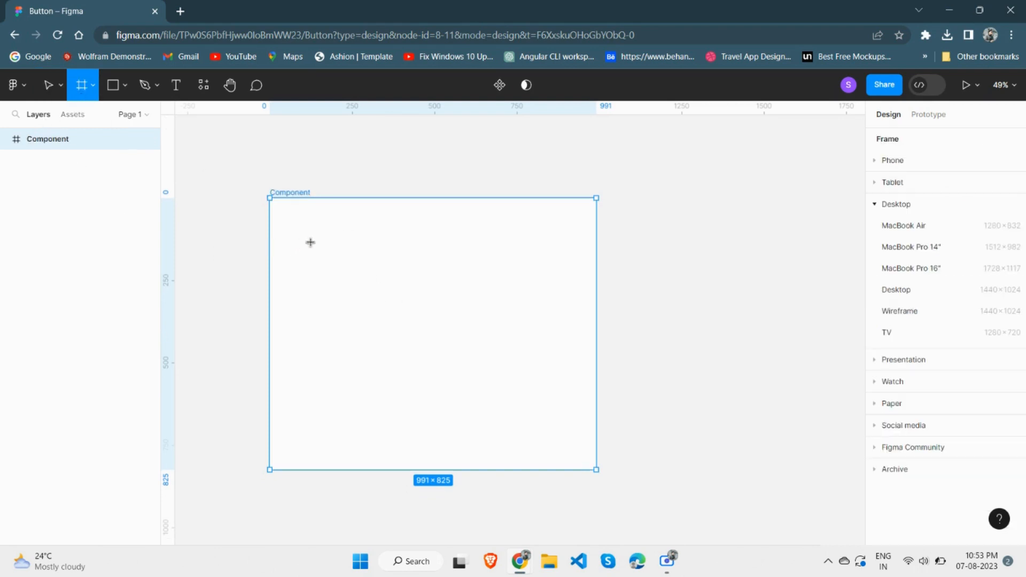
left_click_drag(321, 249, 382, 277)
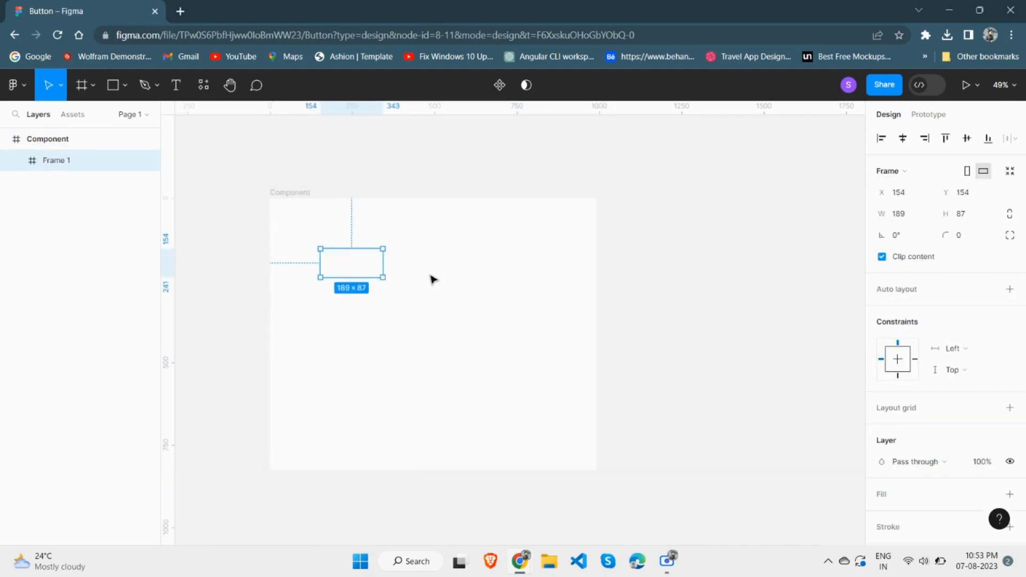
key("shift+a")
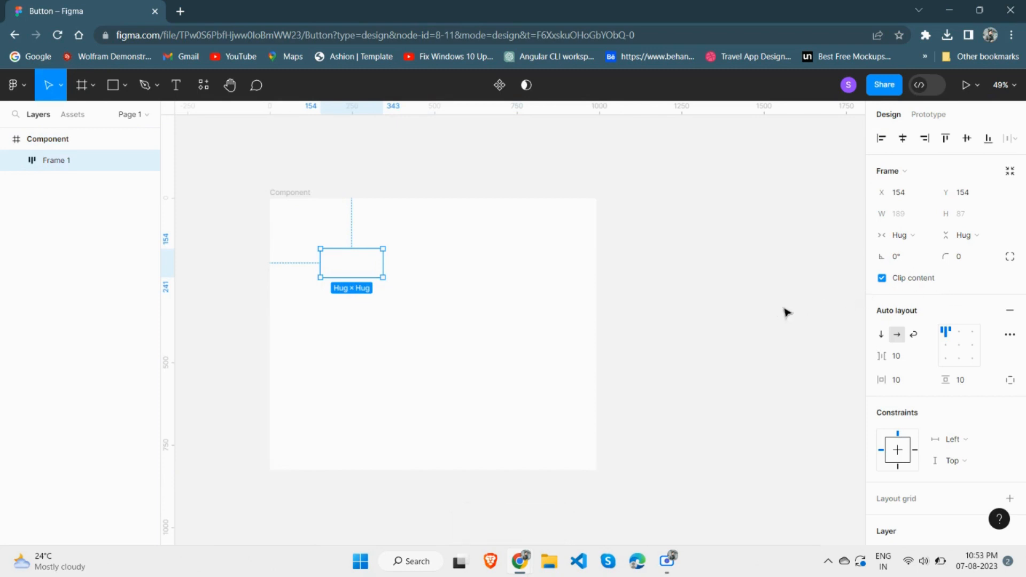
- Set the inner frame's auto layout padding to 28 horizontal and 16 vertical
left_click(909, 380)
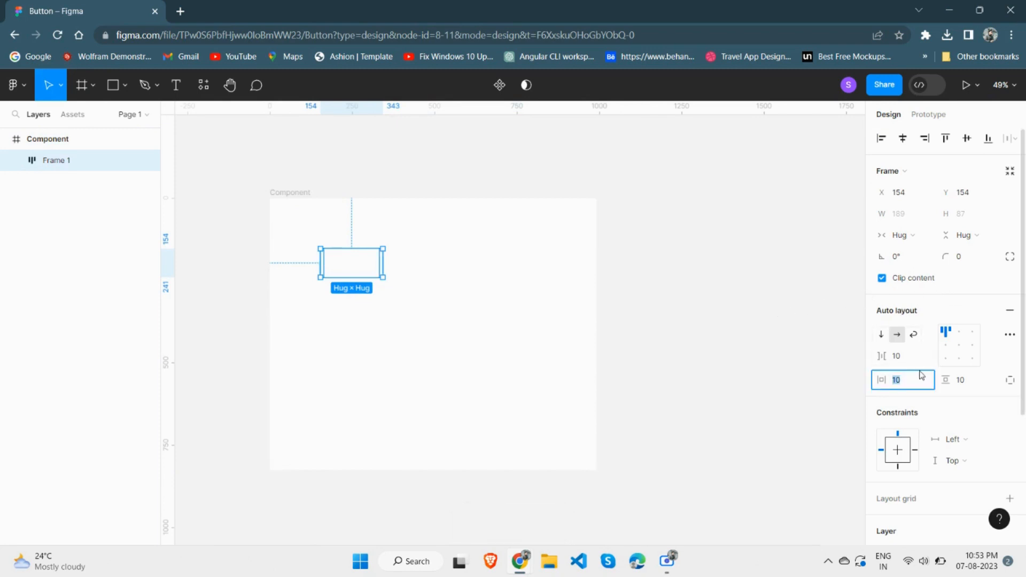
type("28")
key("Tab")
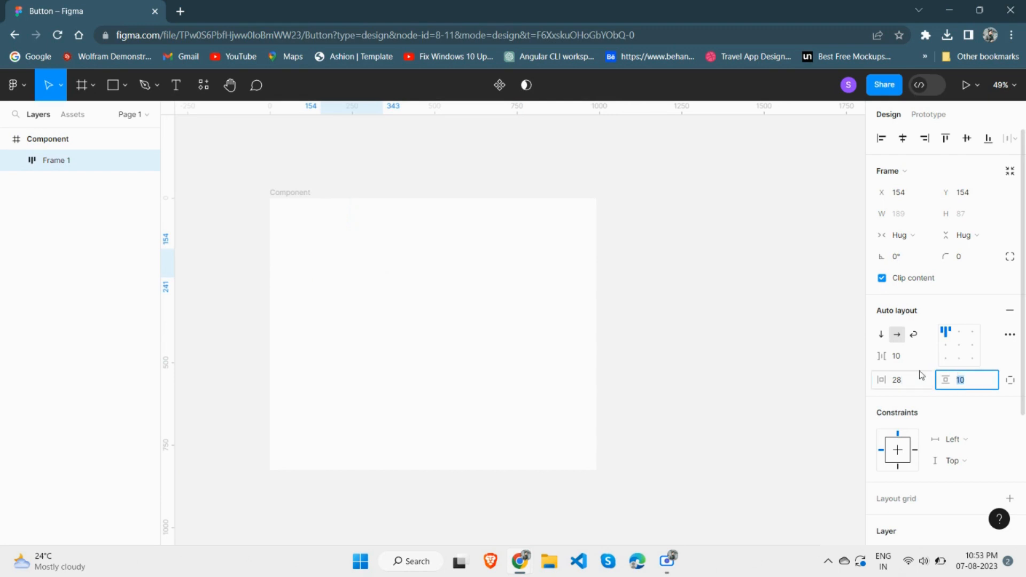
type("16")
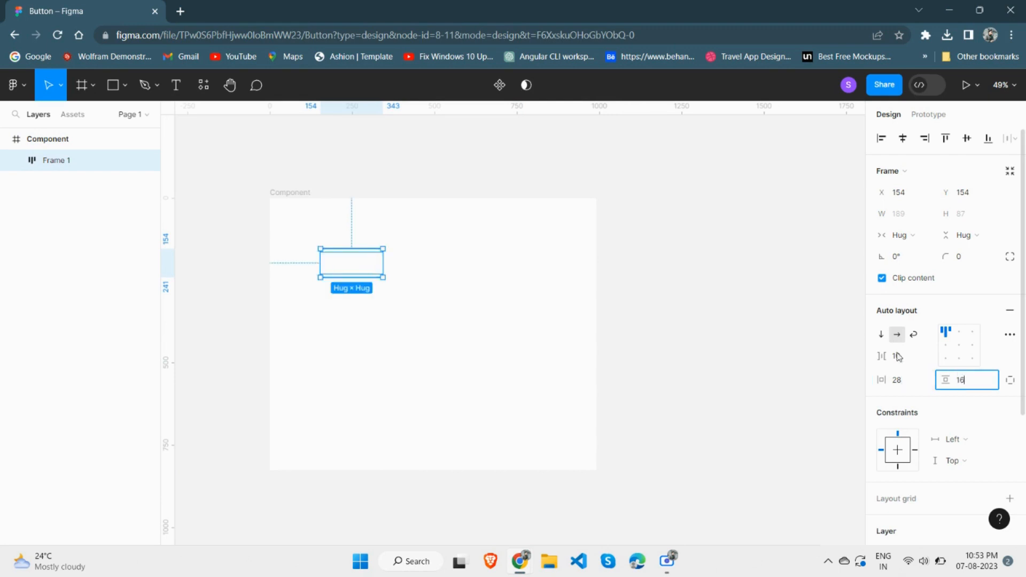
- Add a text layer reading "Button" inside the auto layout frame
type("t")
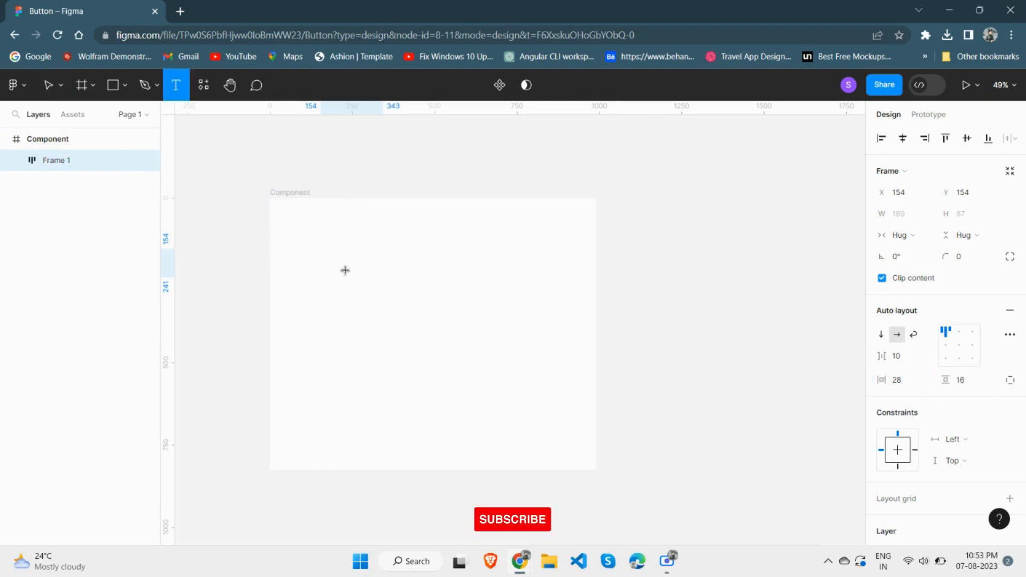
left_click(343, 267)
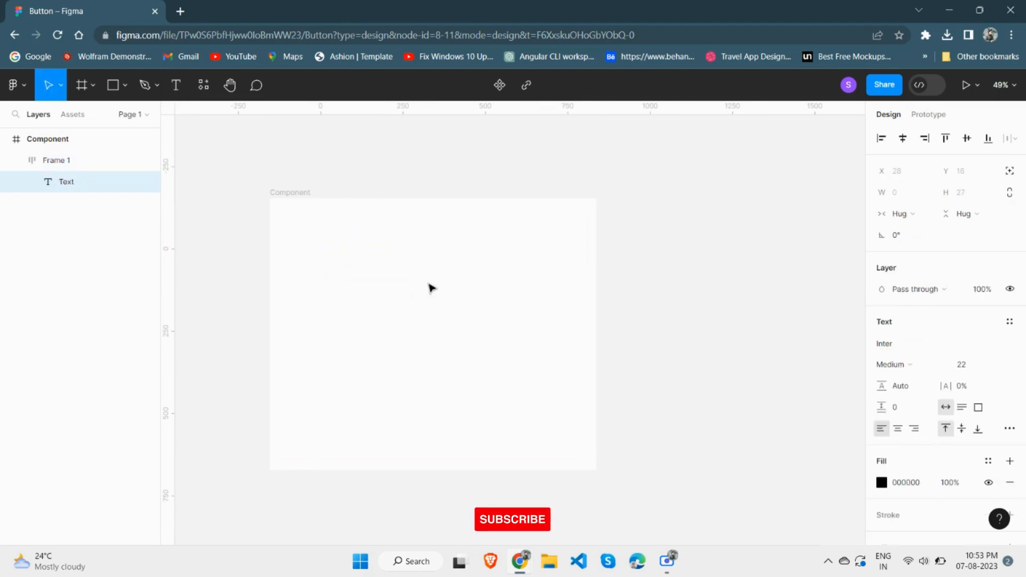
type("Butt")
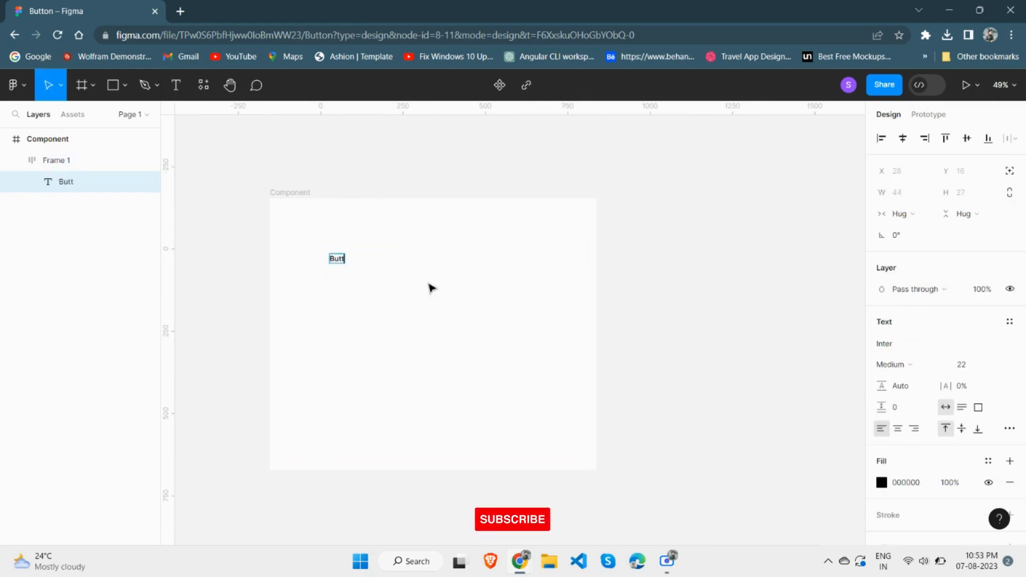
type("on")
key("Escape")
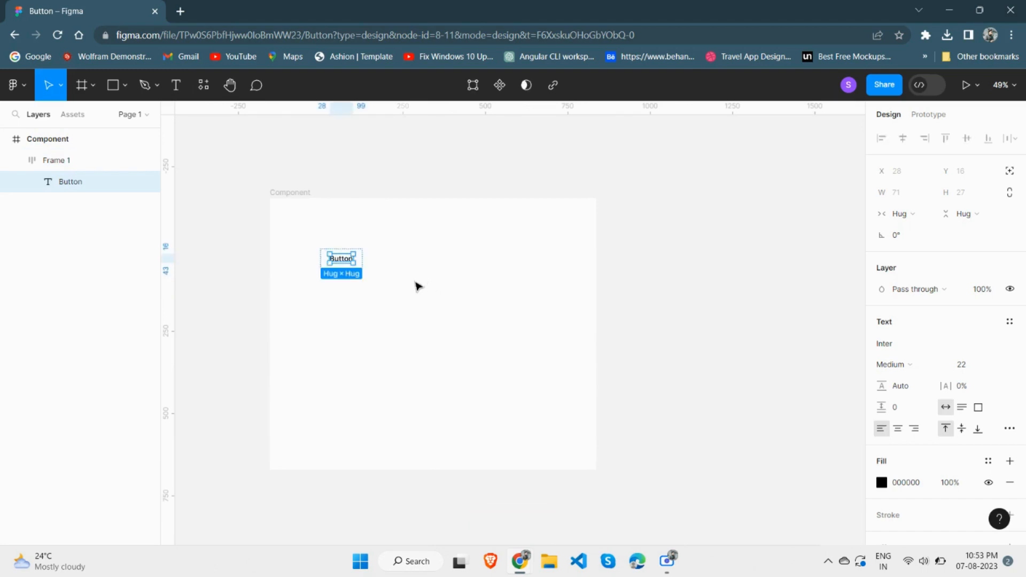
- Add a fill to the button's auto layout frame and set its colour to 0F6FFF
left_click(323, 261)
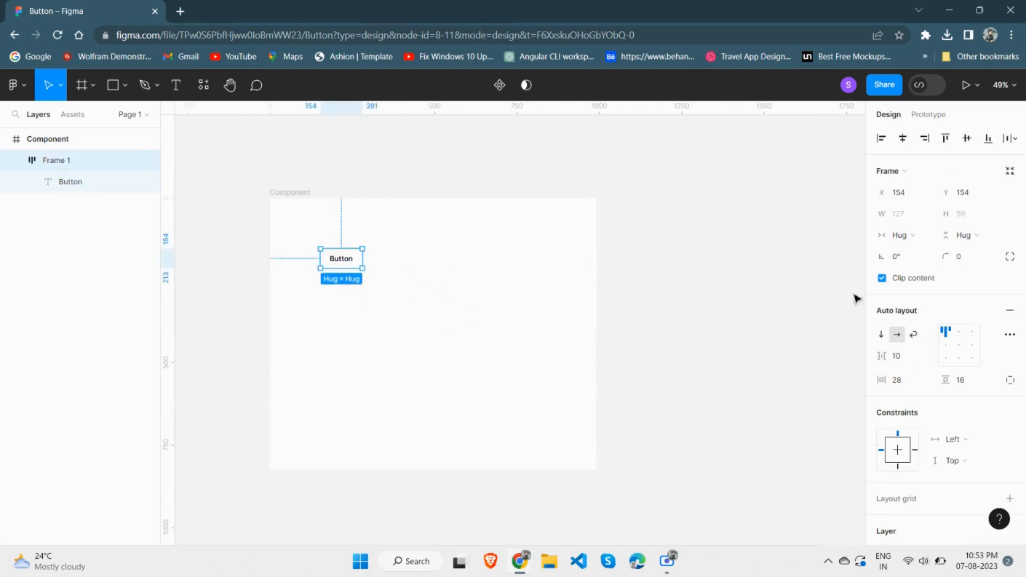
scroll(919, 401, "down", 5)
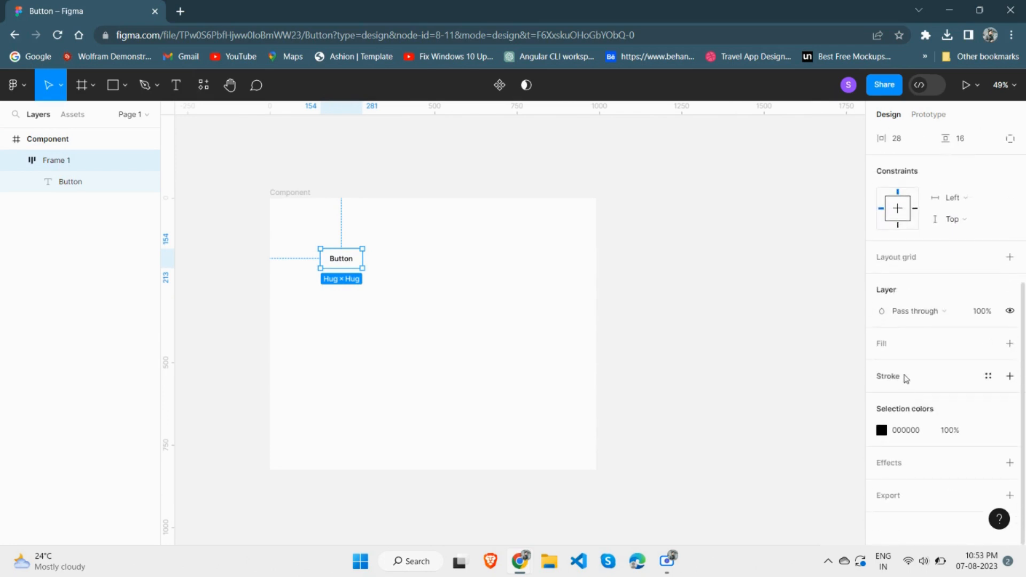
left_click(913, 351)
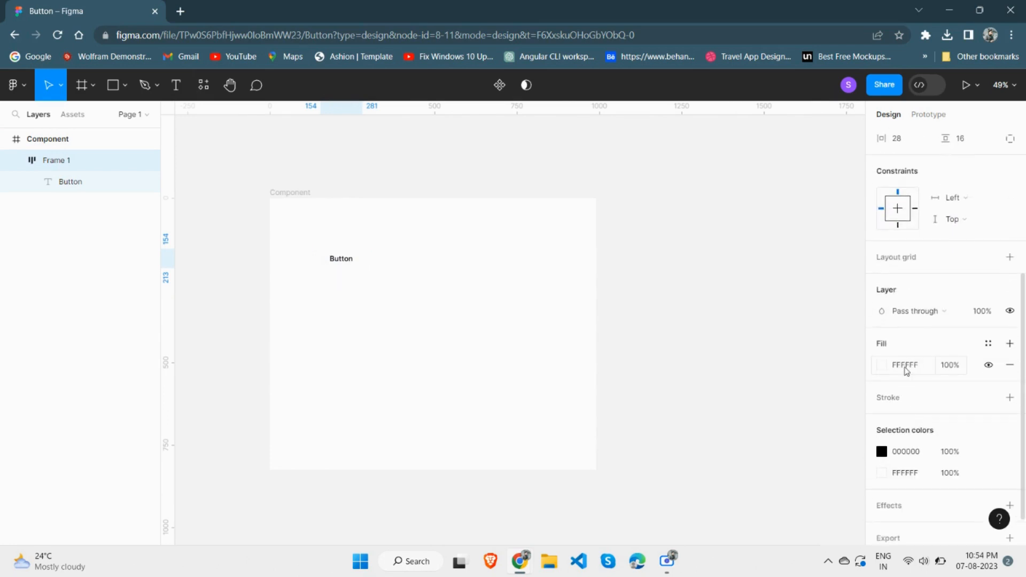
left_click(909, 366)
type("0f6")
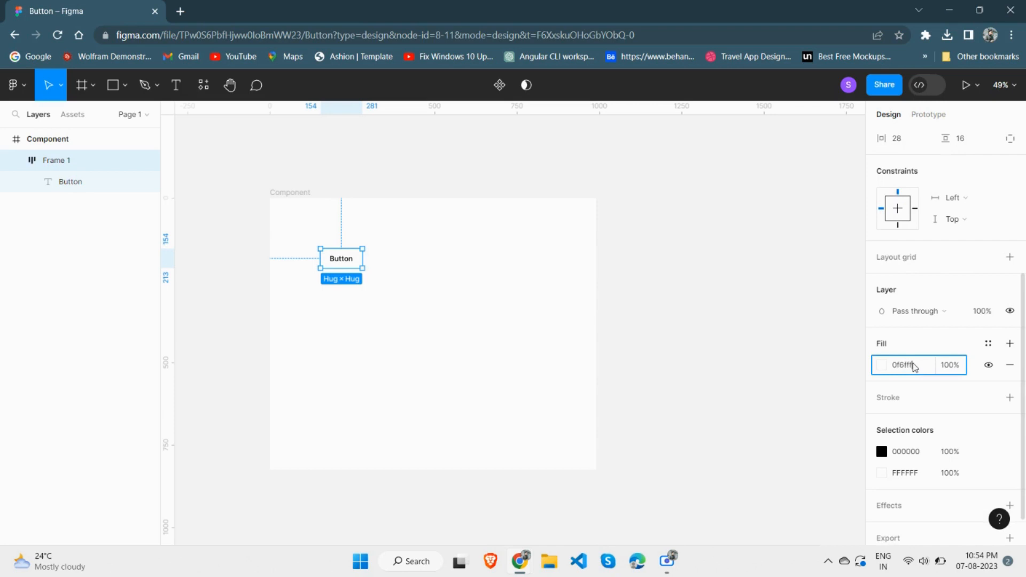
type("fff")
key("Return")
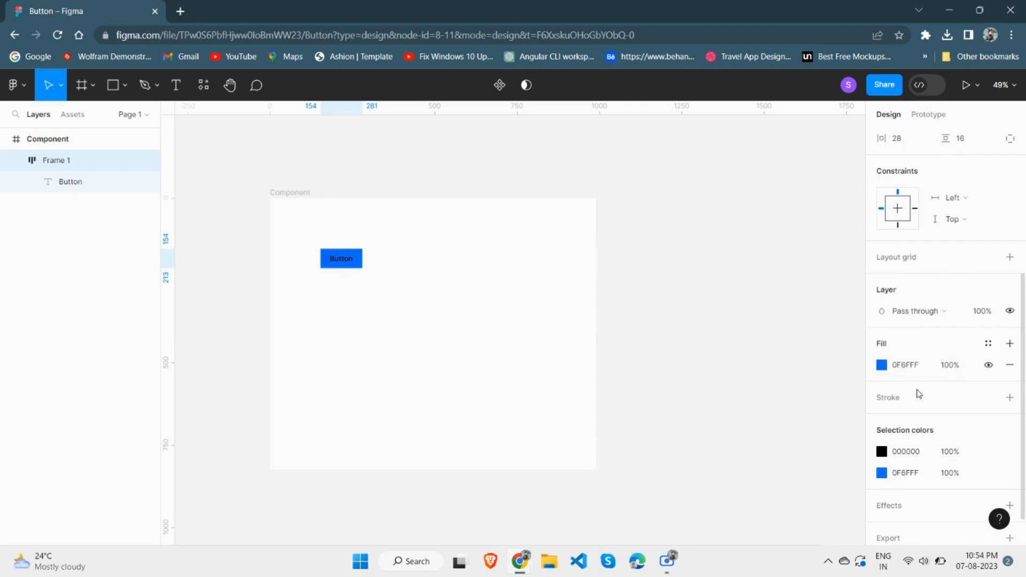
- Change the button label's black colour to white, FFFFFF
left_click(919, 453)
type("fff")
key("Return")
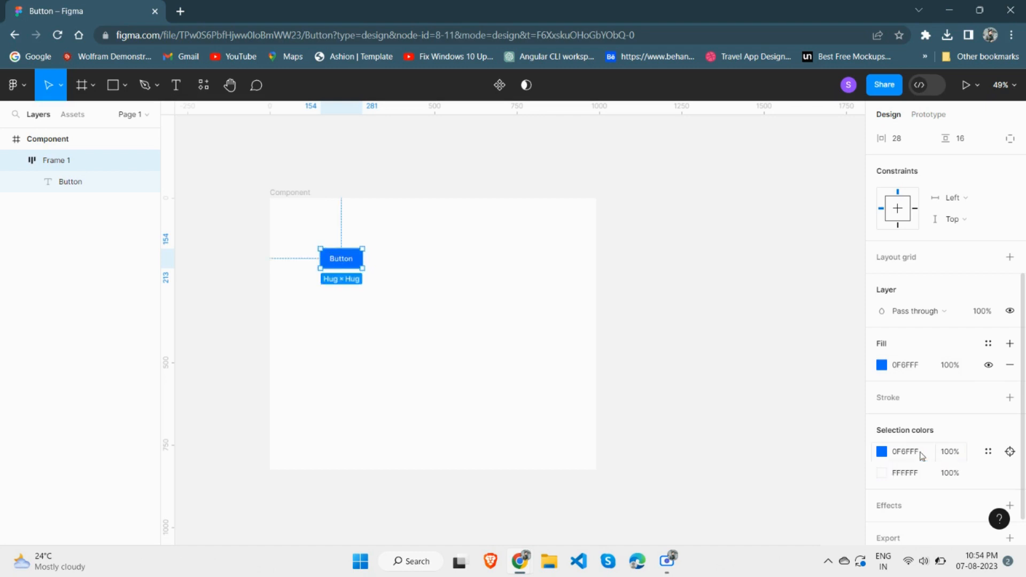
- Set the button frame's corner radius to 4
scroll(962, 267, "up", 3)
scroll(960, 248, "up", 2)
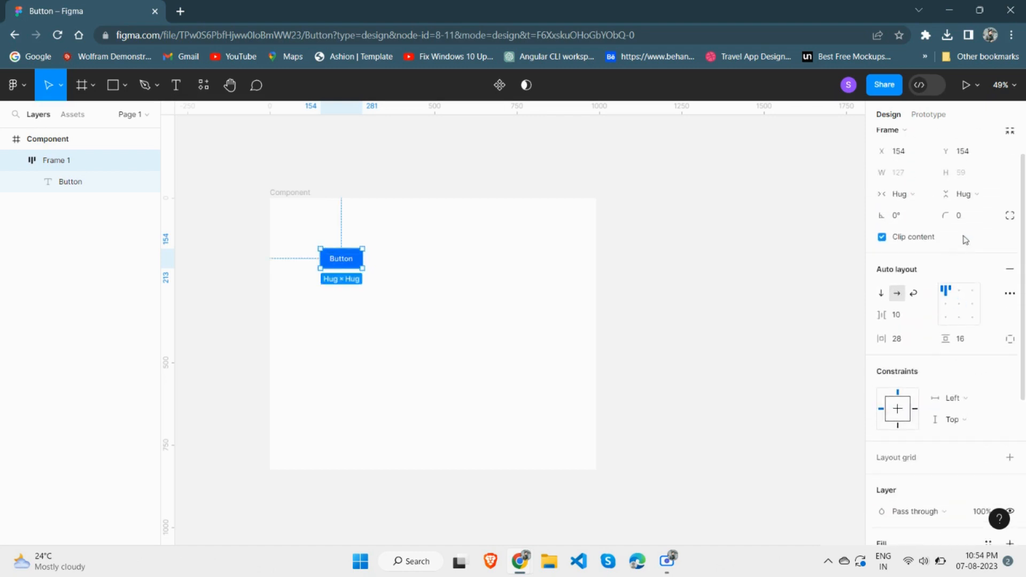
left_click(968, 216)
type("4")
key("Return")
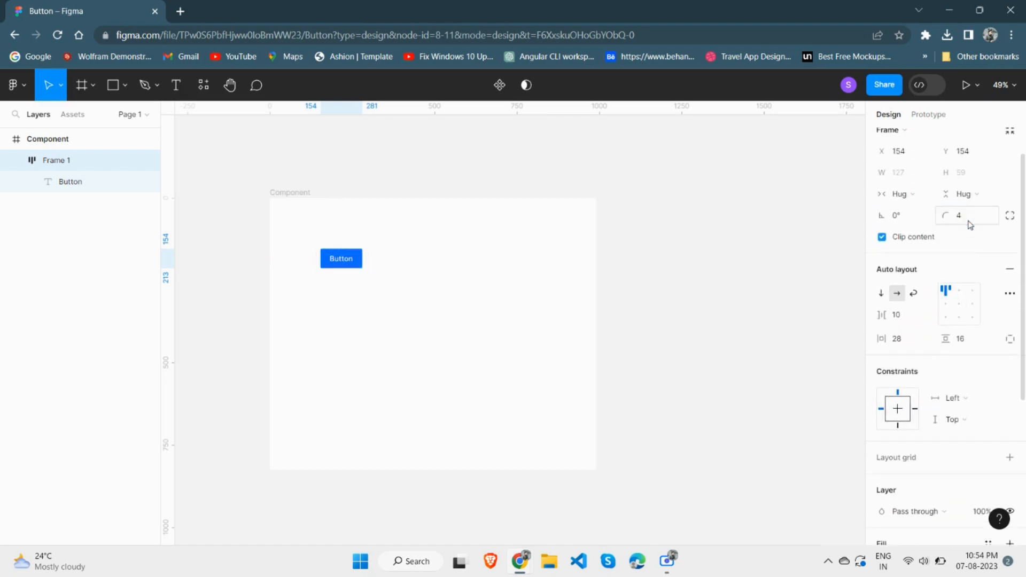
scroll(313, 251, "up", 3)
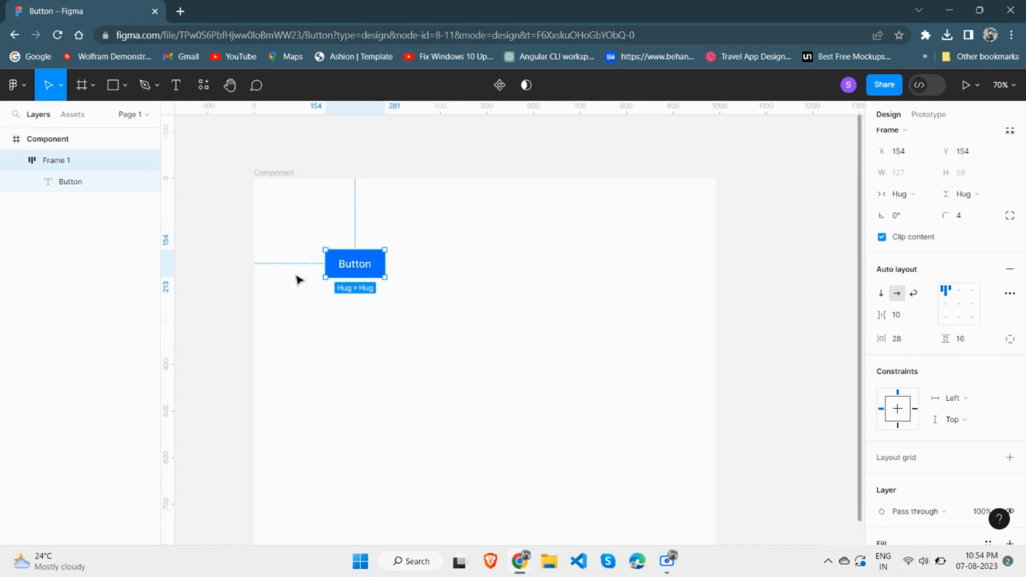
scroll(299, 280, "up", 1)
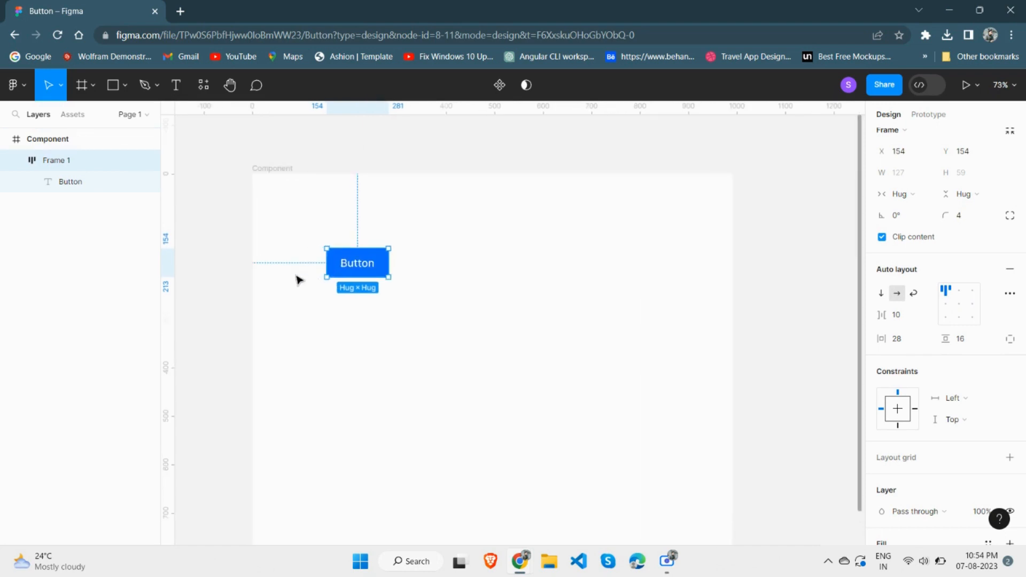
scroll(300, 280, "up", 1)
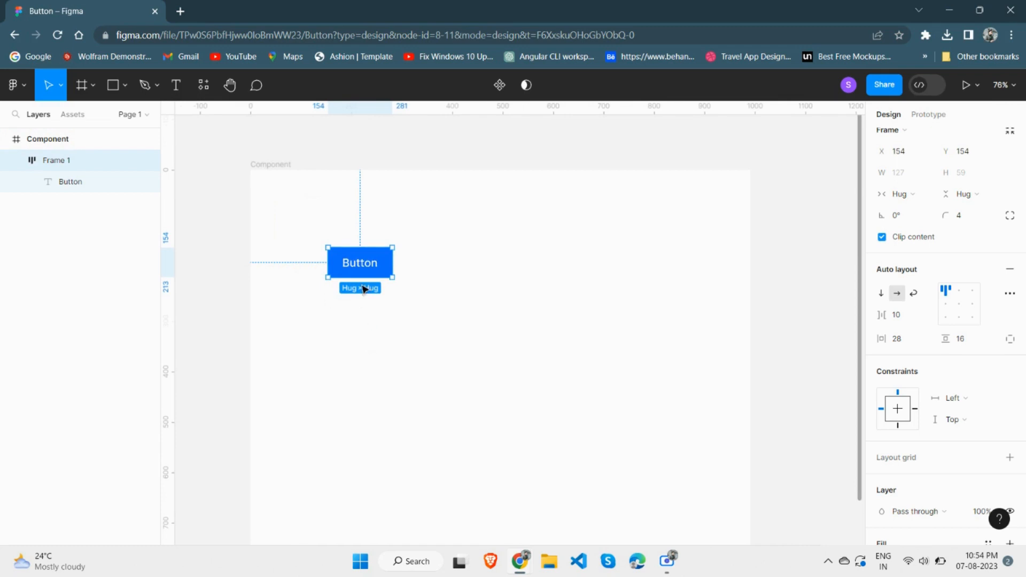
scroll(357, 272, "up", 3)
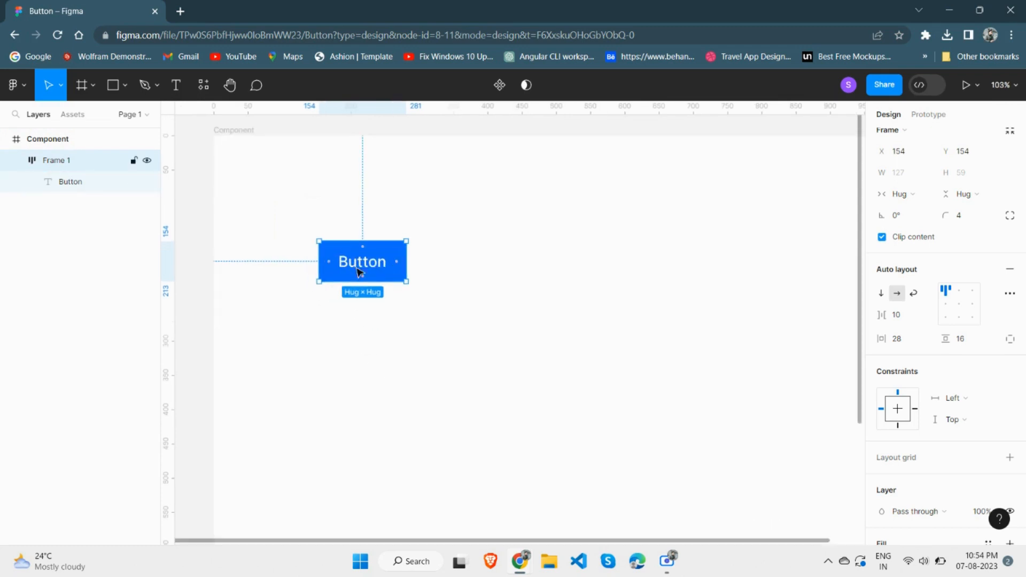
left_click(435, 296)
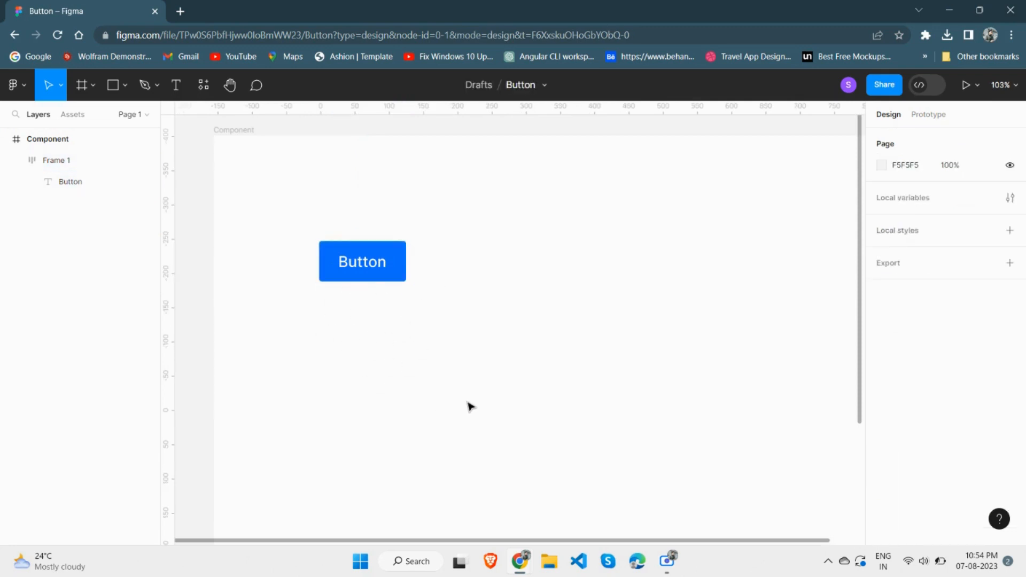
- Convert the blue button frame into a component
scroll(470, 407, "down", 3)
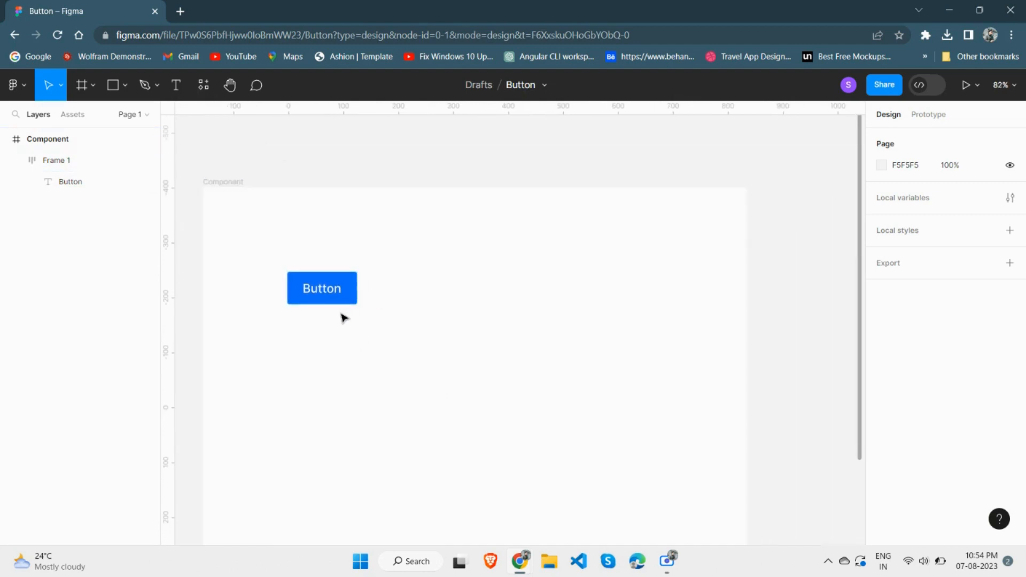
scroll(337, 316, "right", 1)
scroll(337, 316, "left", 5)
left_click(434, 297)
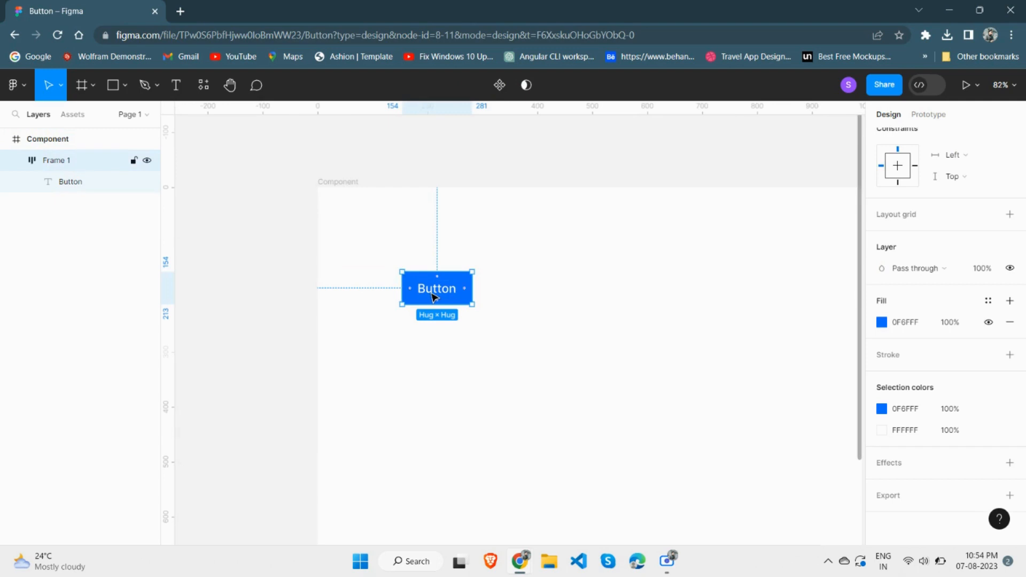
right_click(434, 296)
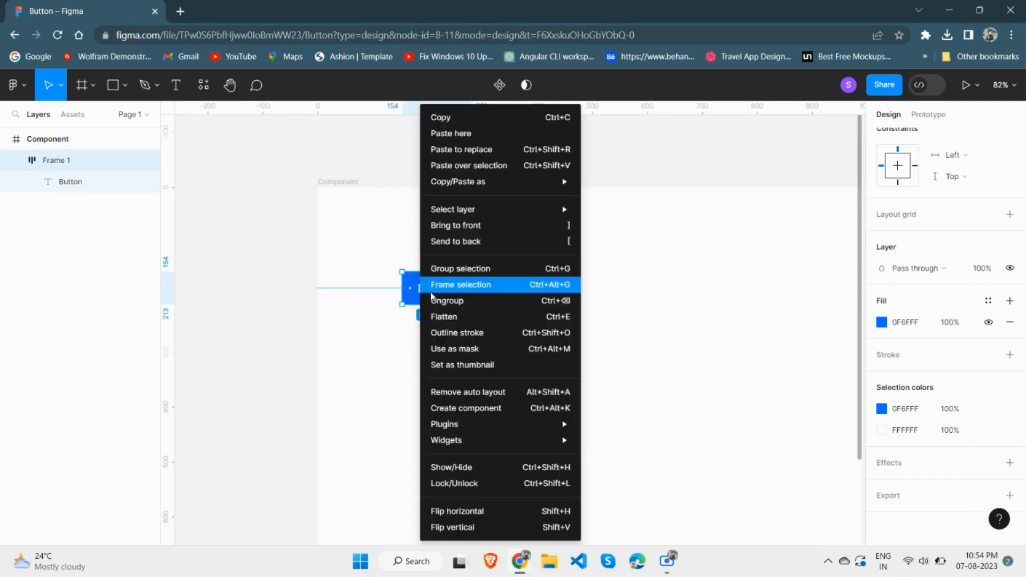
left_click(465, 408)
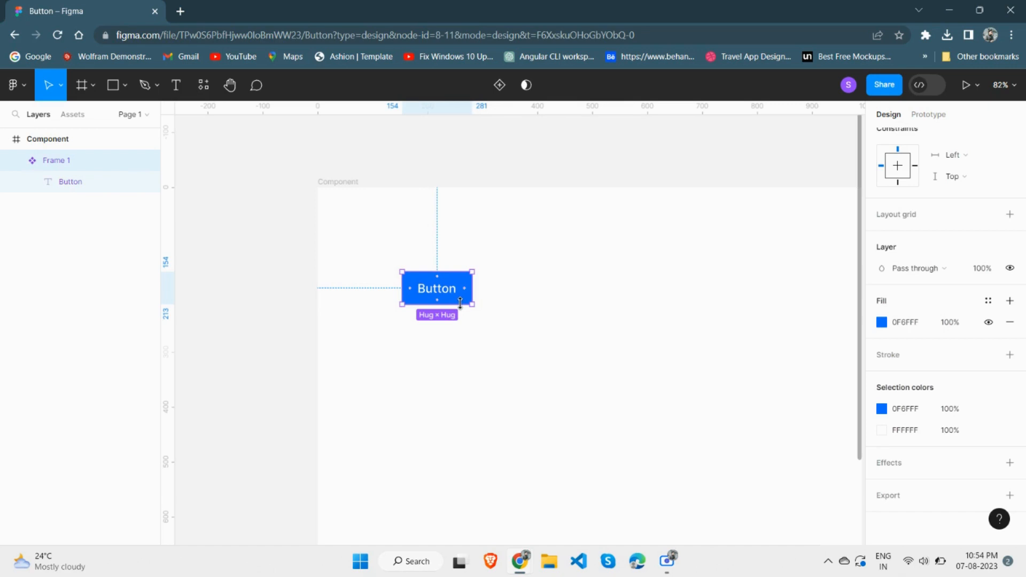
- Rename the button component as "Primary button"
scroll(926, 334, "up", 5)
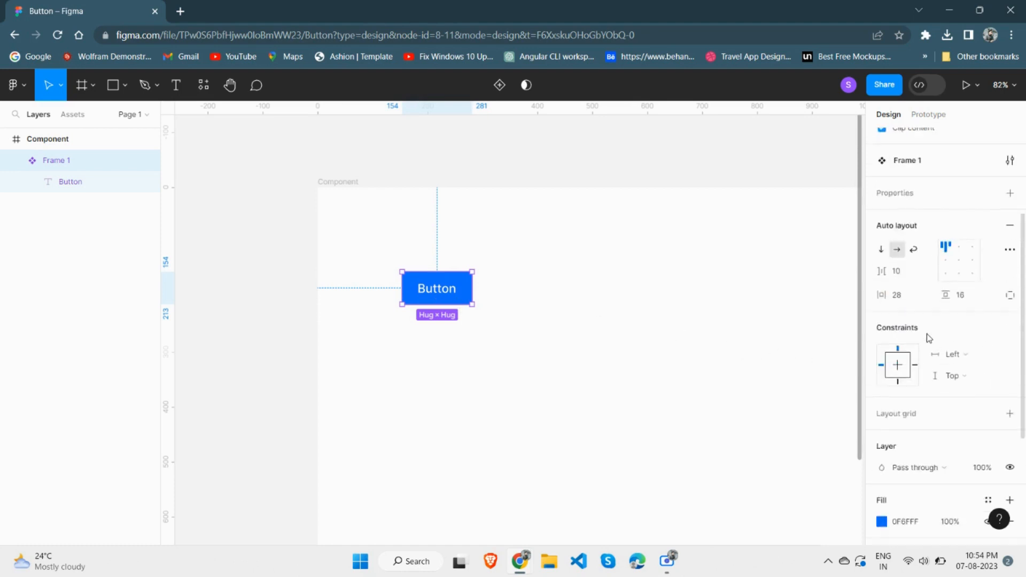
scroll(928, 338, "up", 2)
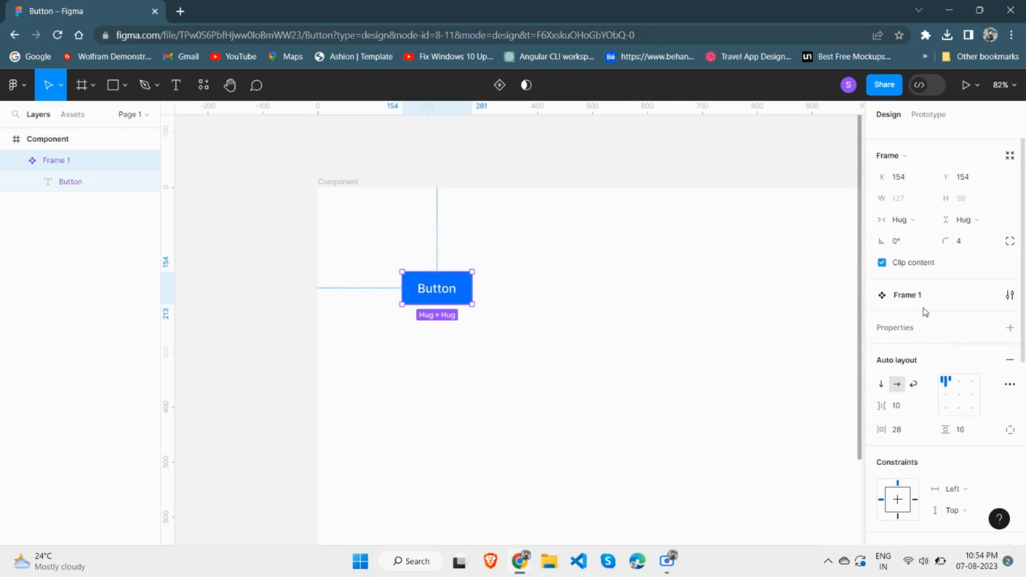
left_click(926, 299)
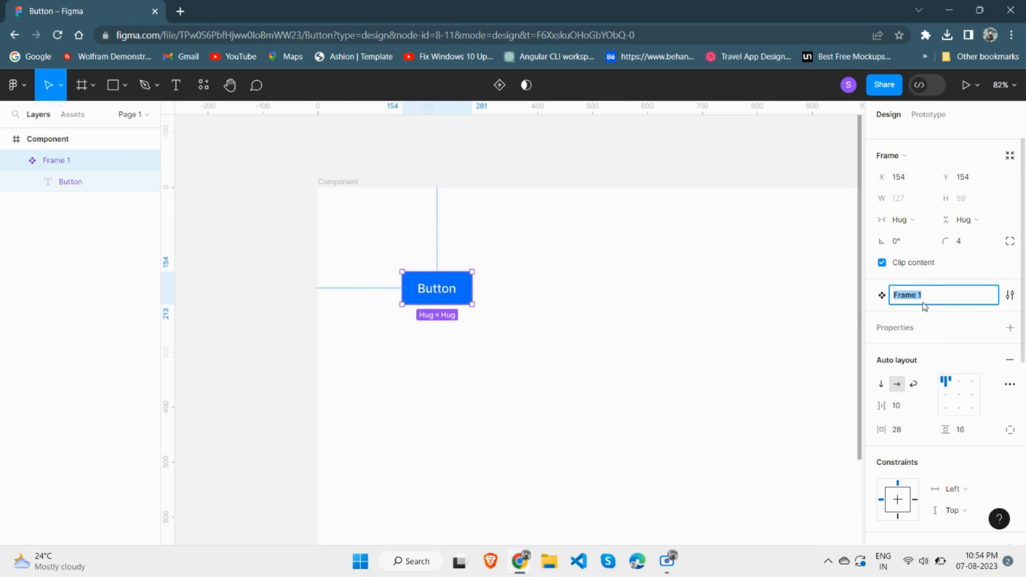
type("Pro")
type("imary bu")
type("tton")
key("Return")
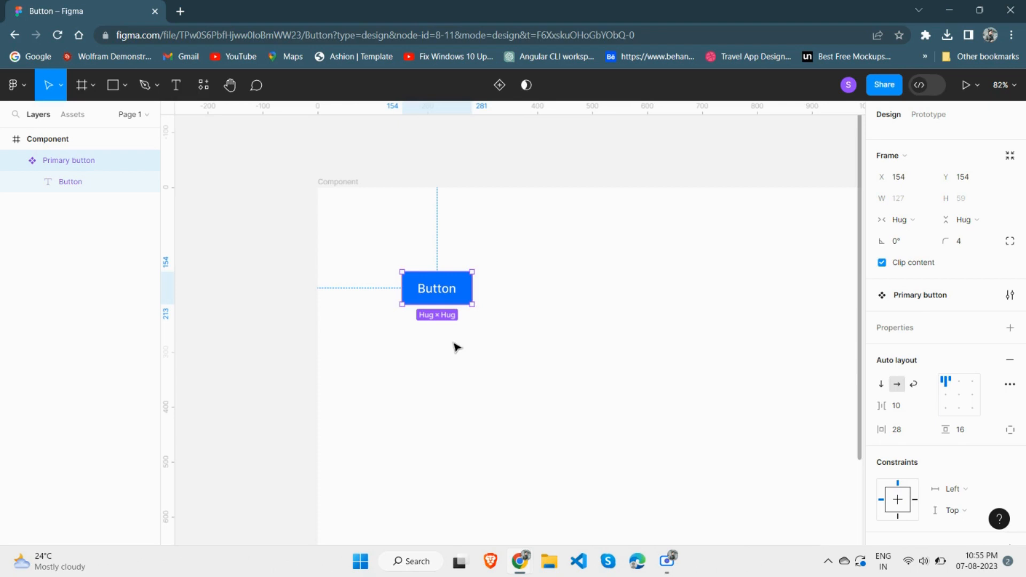
- Add a second variant to the Primary button component and name its Property 1 value "Hover"
left_click(499, 87)
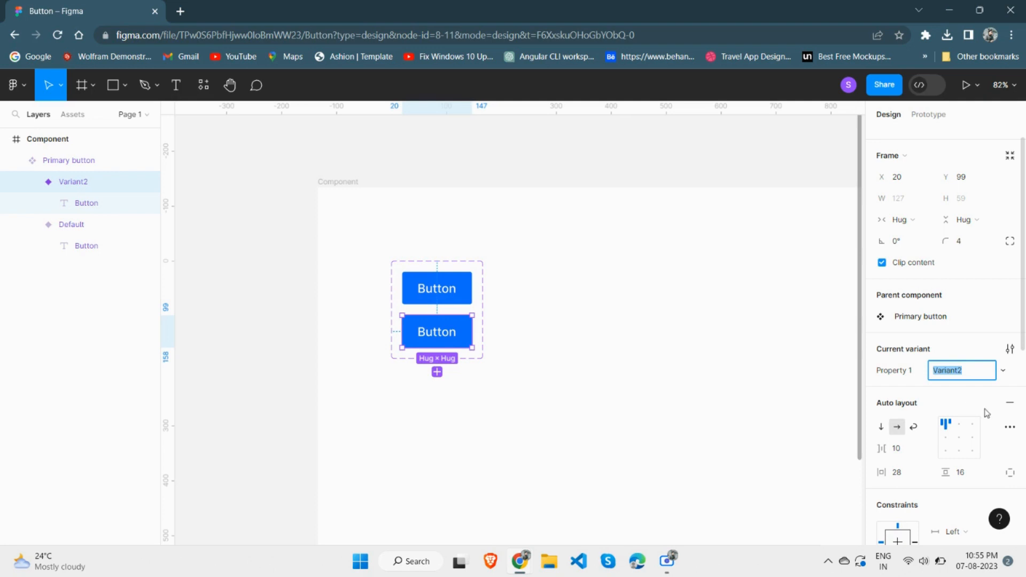
type("Hover")
key("Return")
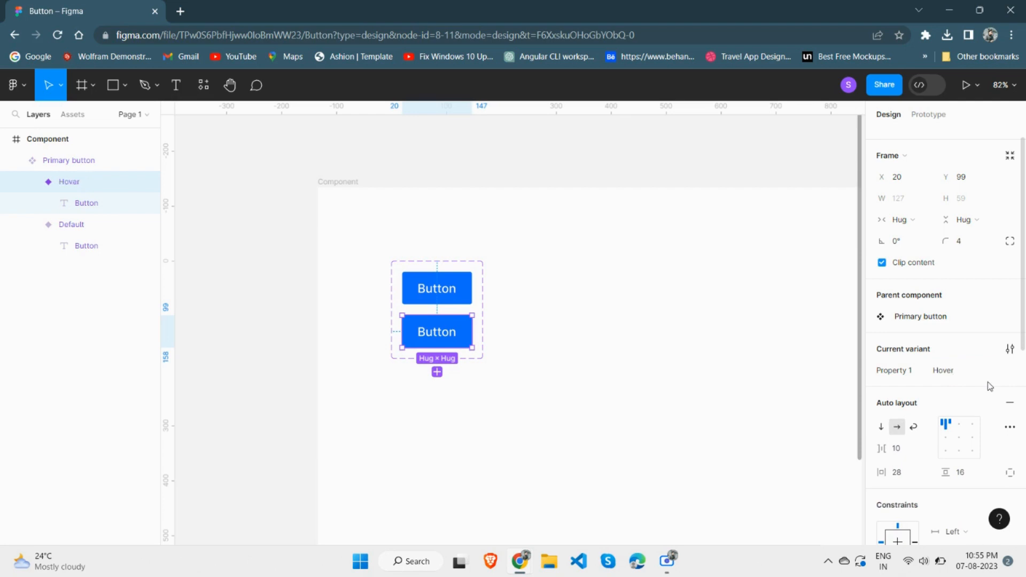
- Change the Hover variant's fill to a darker shade of blue
scroll(921, 408, "down", 4)
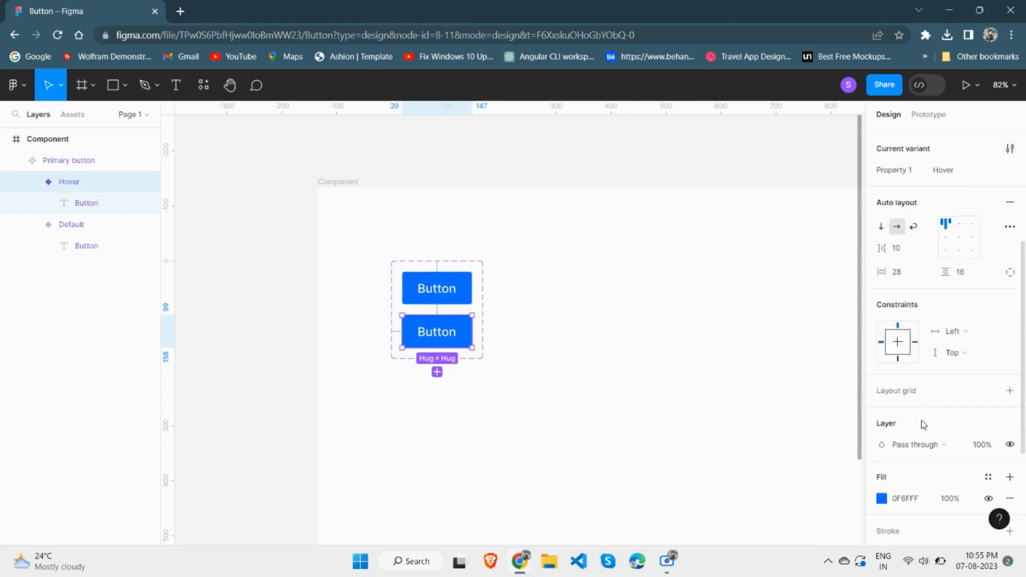
scroll(897, 482, "down", 1)
left_click(881, 432)
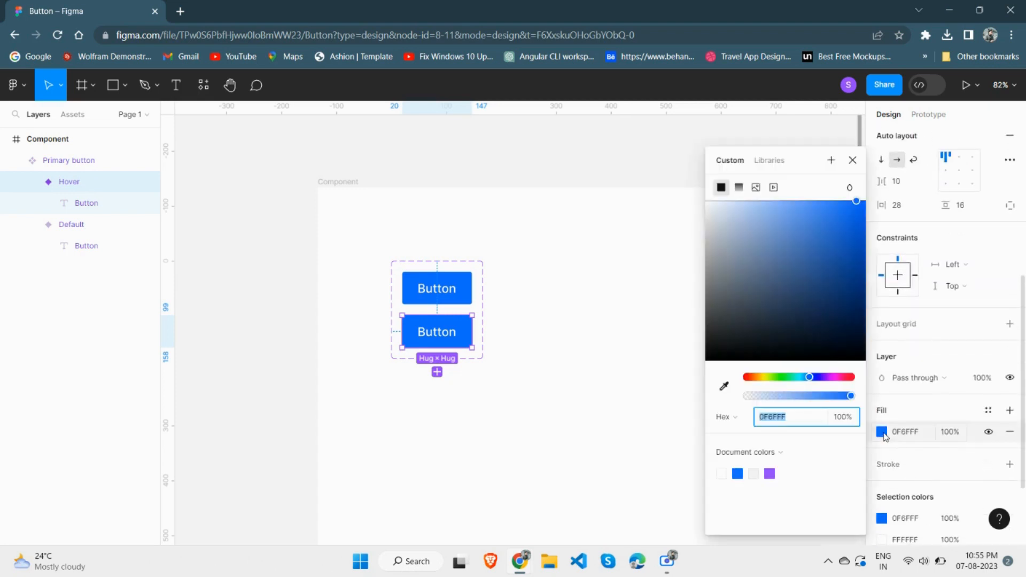
left_click_drag(857, 208, 867, 231)
left_click(644, 300)
- Create a 1440 × 1024 Desktop frame in the empty canvas area beside the Component frame
scroll(609, 320, "right", 2)
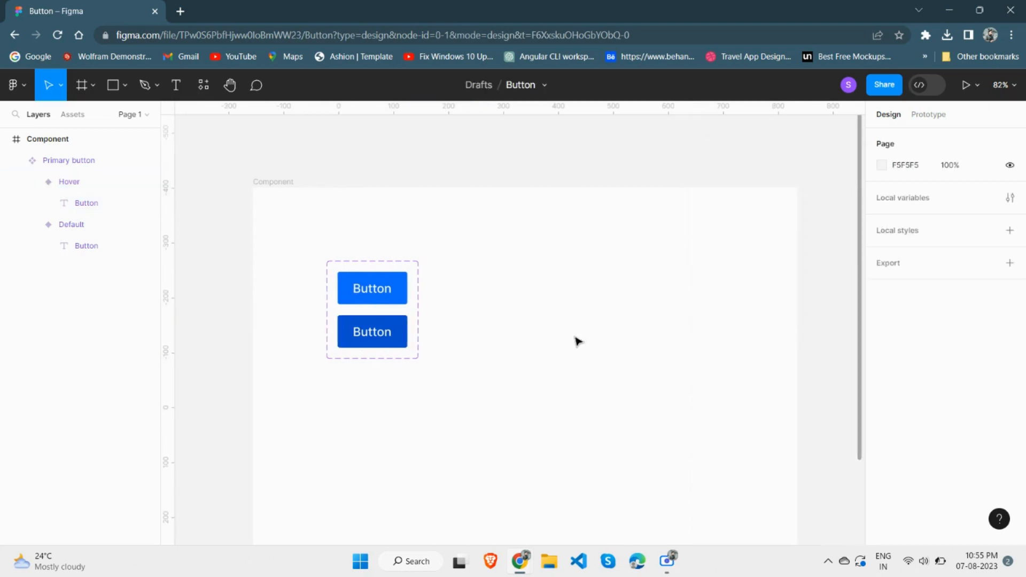
scroll(575, 337, "down", 1)
scroll(575, 337, "down", 1)
scroll(551, 337, "right", 2)
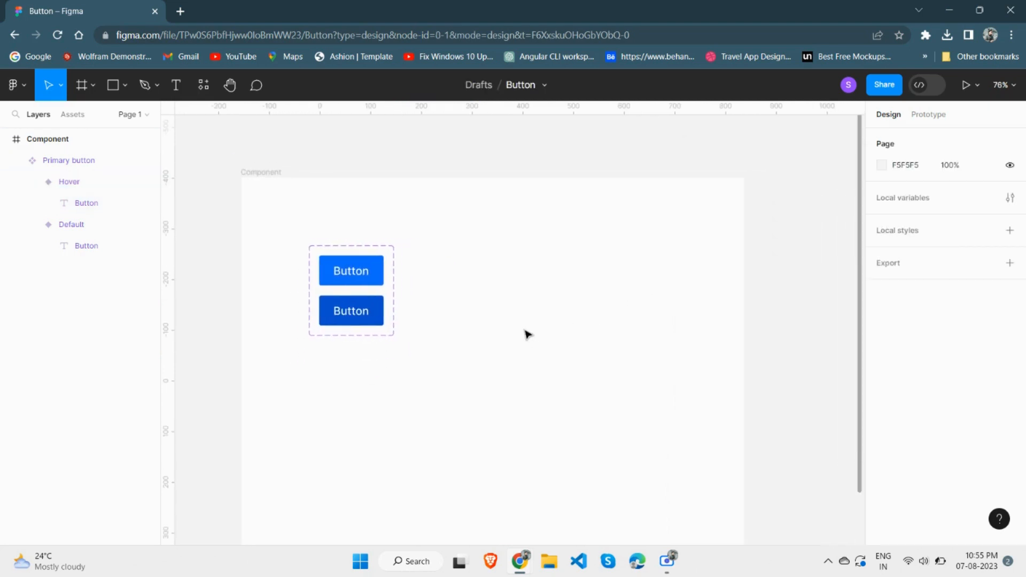
scroll(528, 334, "right", 2)
scroll(529, 333, "down", 2)
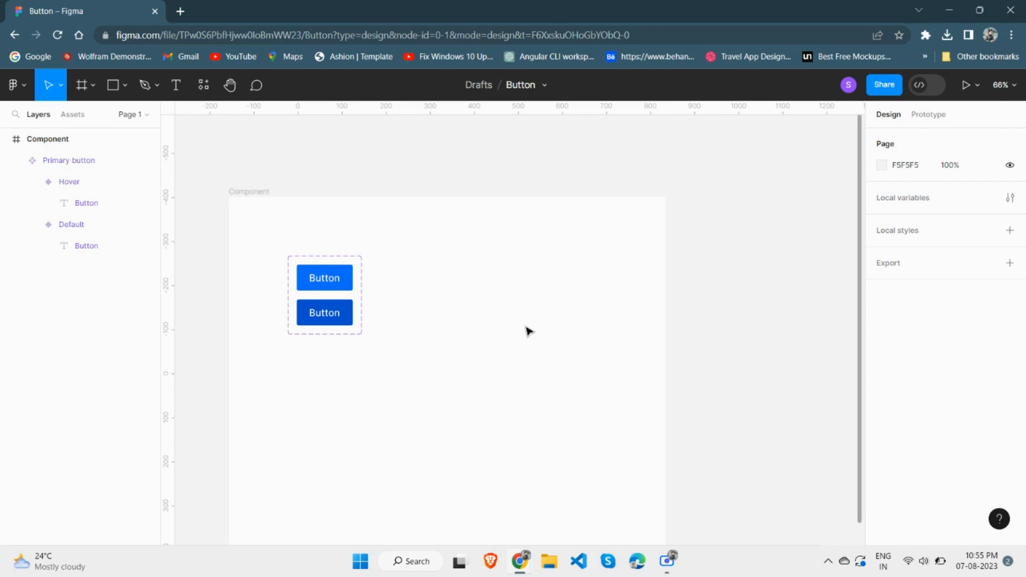
scroll(528, 331, "right", 1)
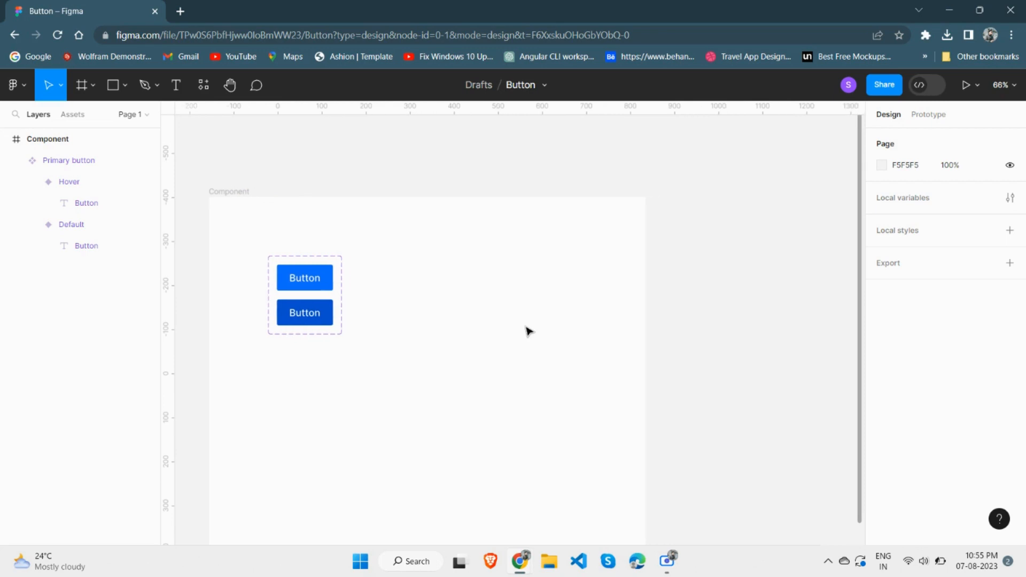
scroll(525, 328, "down", 2)
scroll(524, 332, "right", 4)
scroll(523, 329, "left", 2)
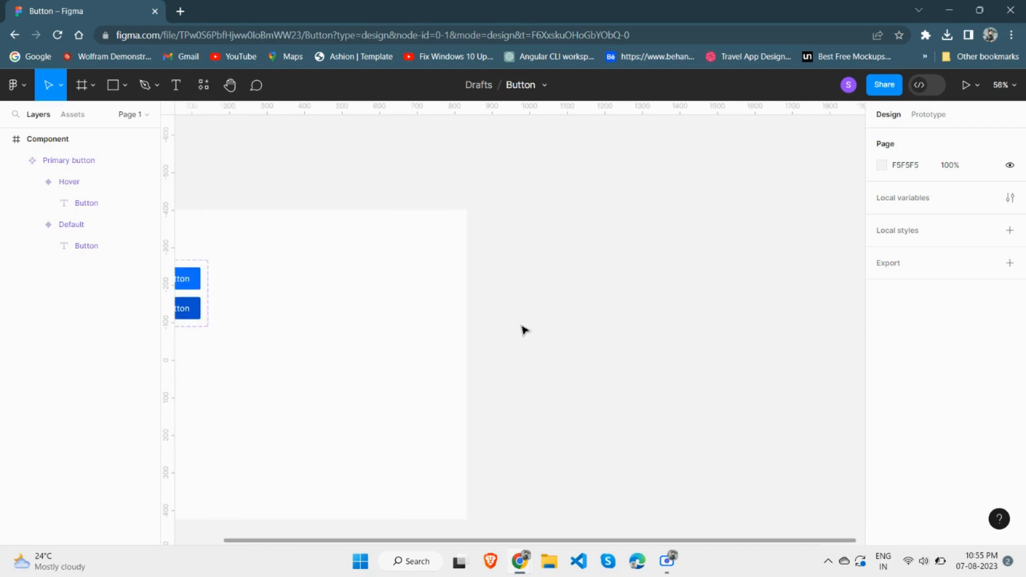
scroll(522, 330, "right", 6)
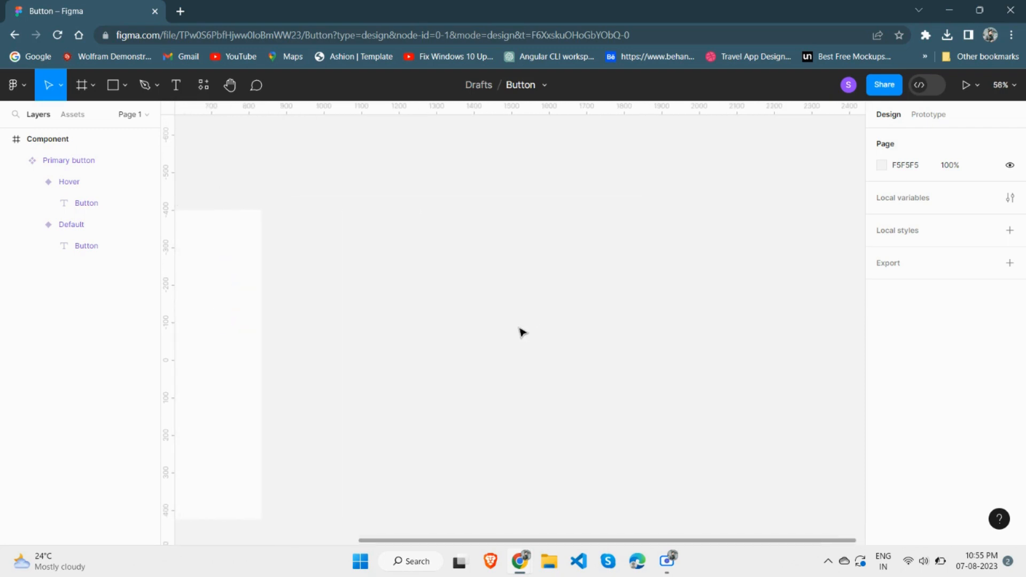
scroll(507, 332, "down", 2)
scroll(505, 333, "right", 1)
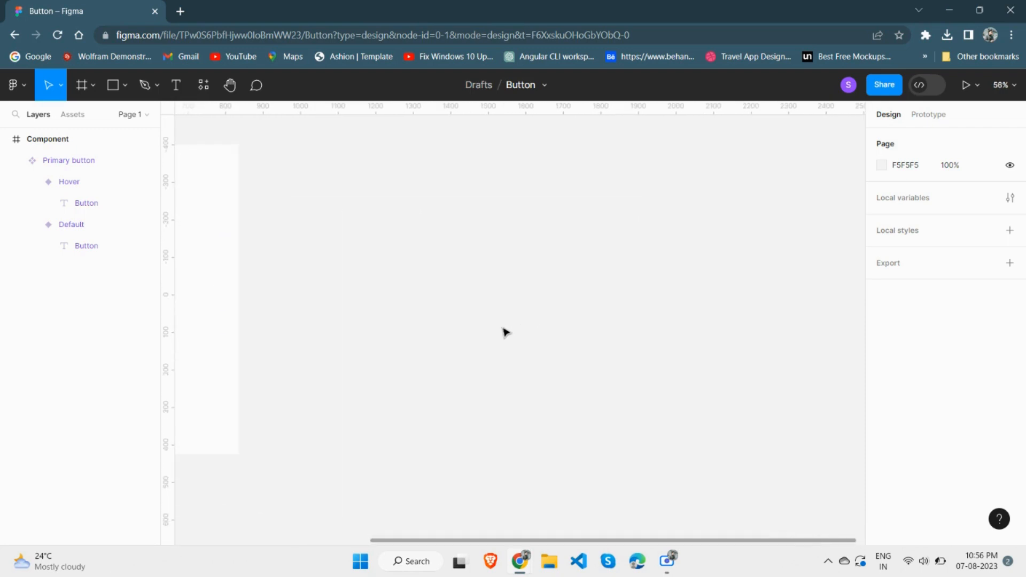
left_click(83, 89)
left_click(916, 289)
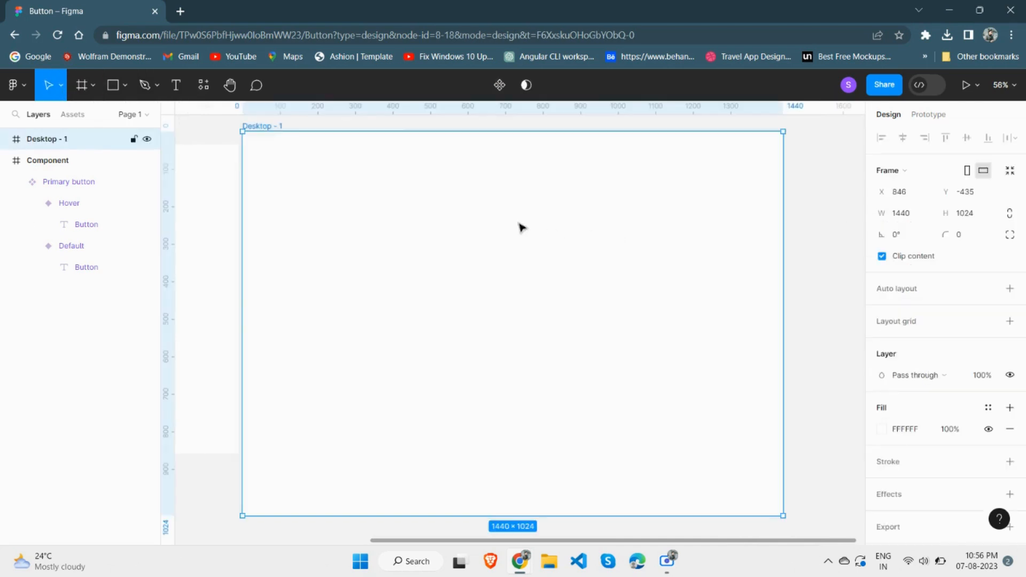
- Move the new Desktop frame further away from the Component frame to X 1020, keeping it at Y -435
scroll(345, 197, "down", 3)
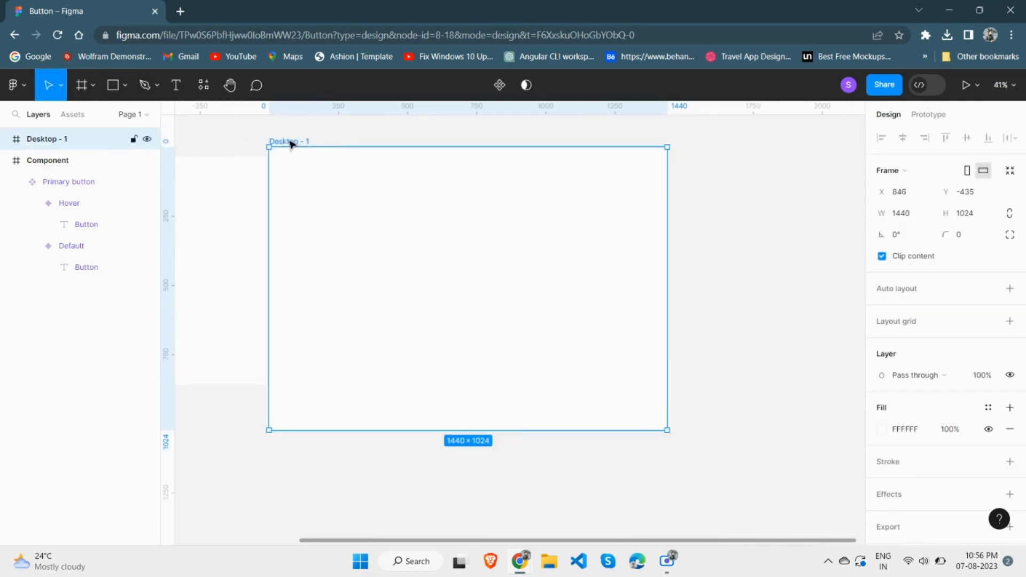
left_click_drag(291, 142, 338, 144)
scroll(363, 254, "up", 1)
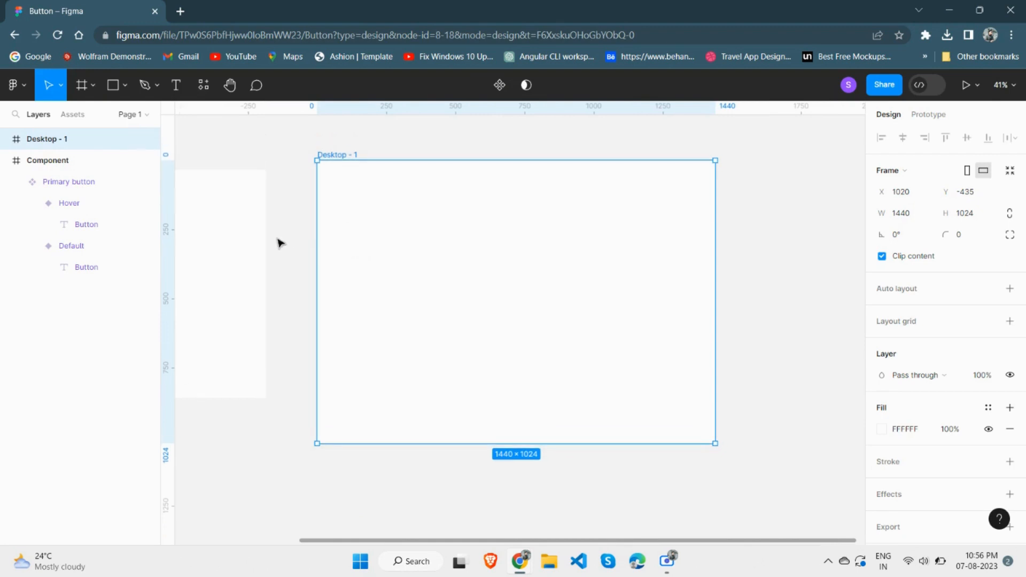
- Place an instance of the local Primary button component in the Desktop - 1 frame and centre it horizontally and vertically
left_click(74, 116)
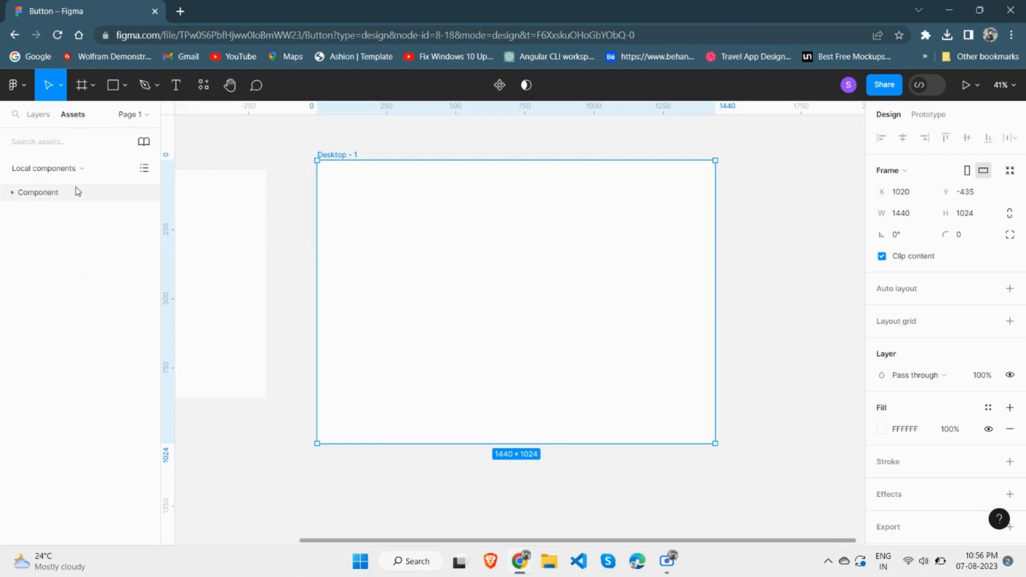
left_click(12, 193)
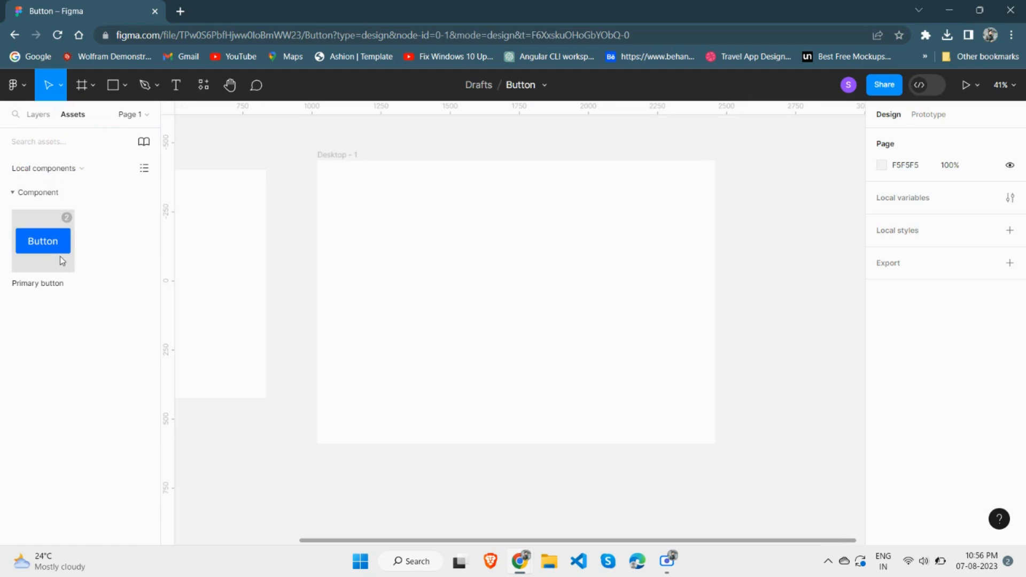
left_click_drag(63, 260, 529, 357)
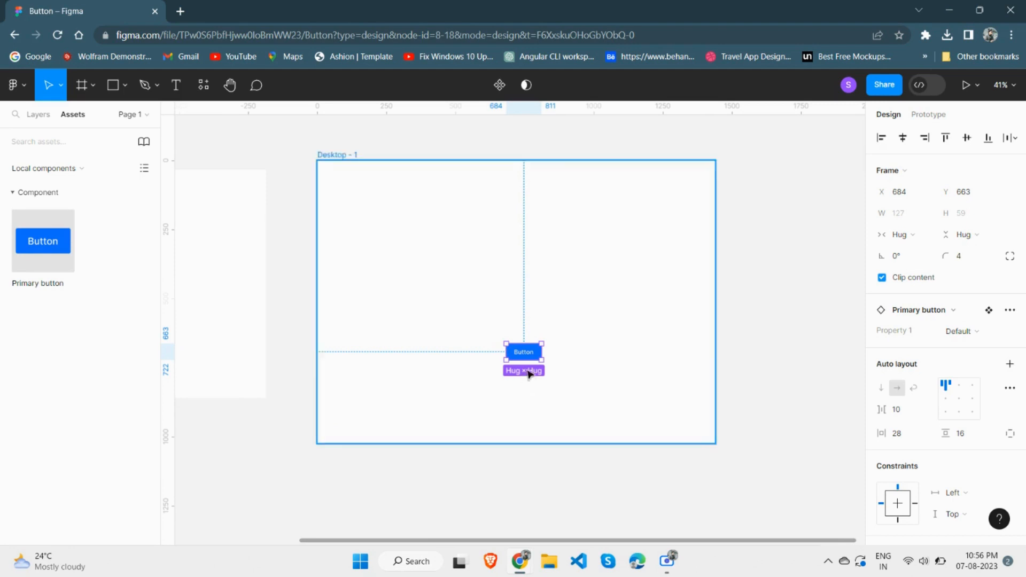
scroll(529, 369, "up", 2)
left_click_drag(531, 350, 521, 252)
left_click(902, 140)
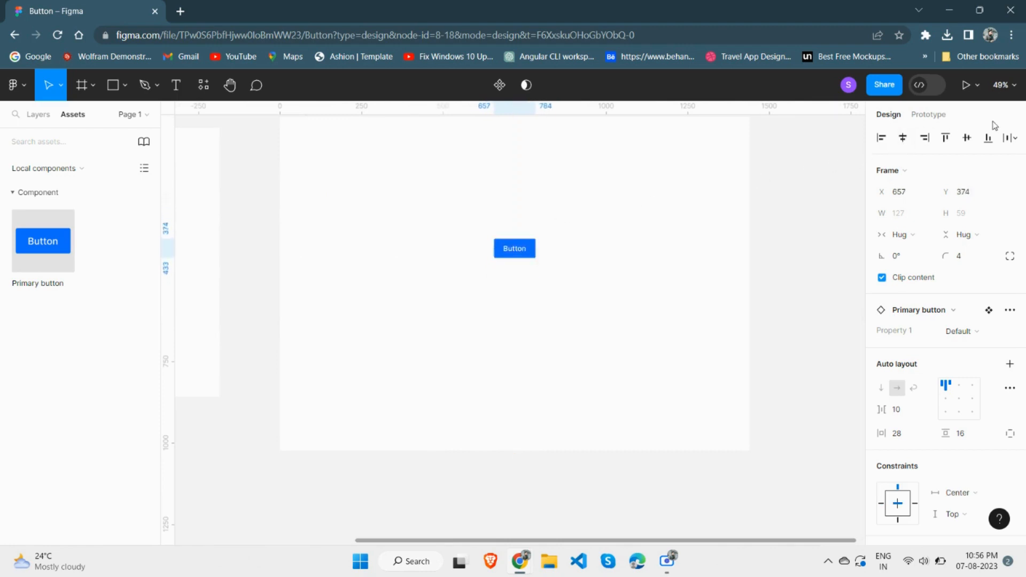
left_click(966, 138)
- Change the label of the button instance in Desktop - 1 to "Login"
double_click(521, 288)
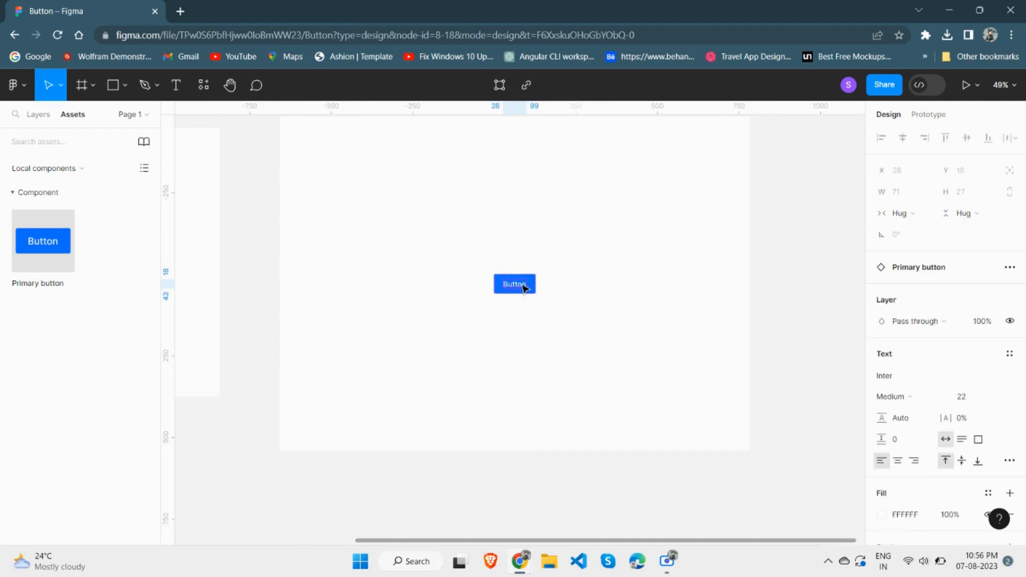
double_click(521, 285)
key("ctrl+a")
type("Login")
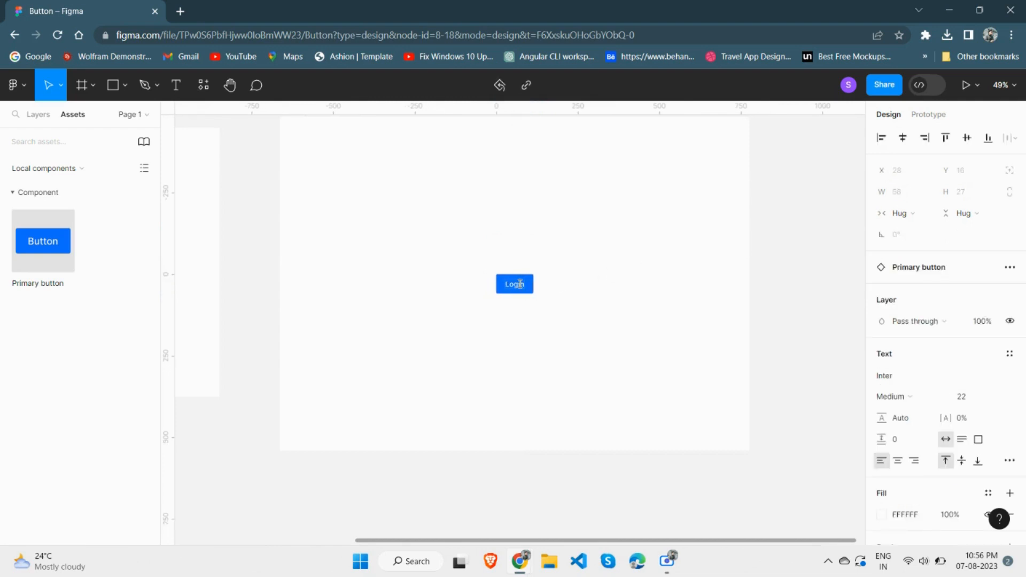
key("Escape")
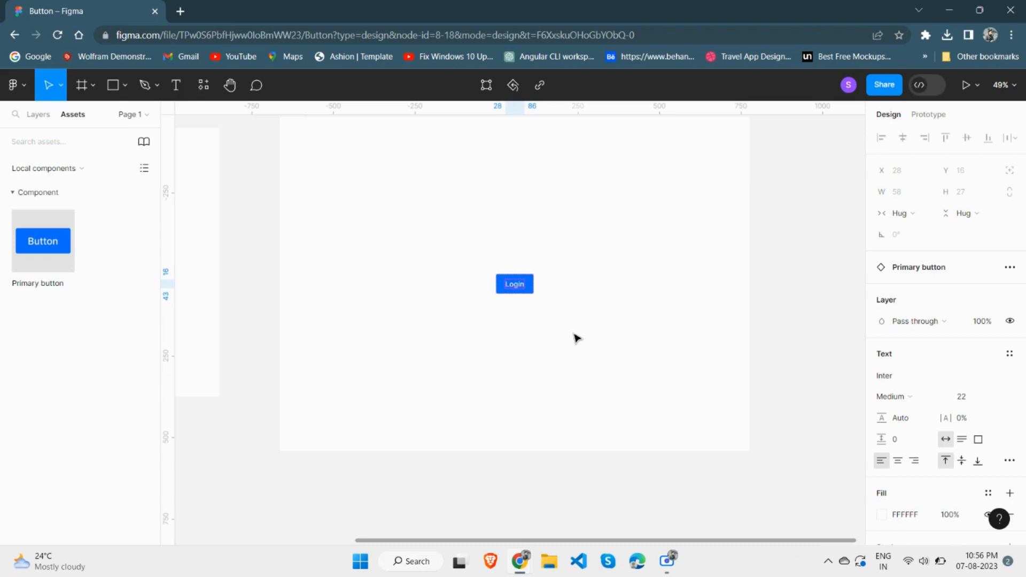
scroll(577, 338, "down", 1)
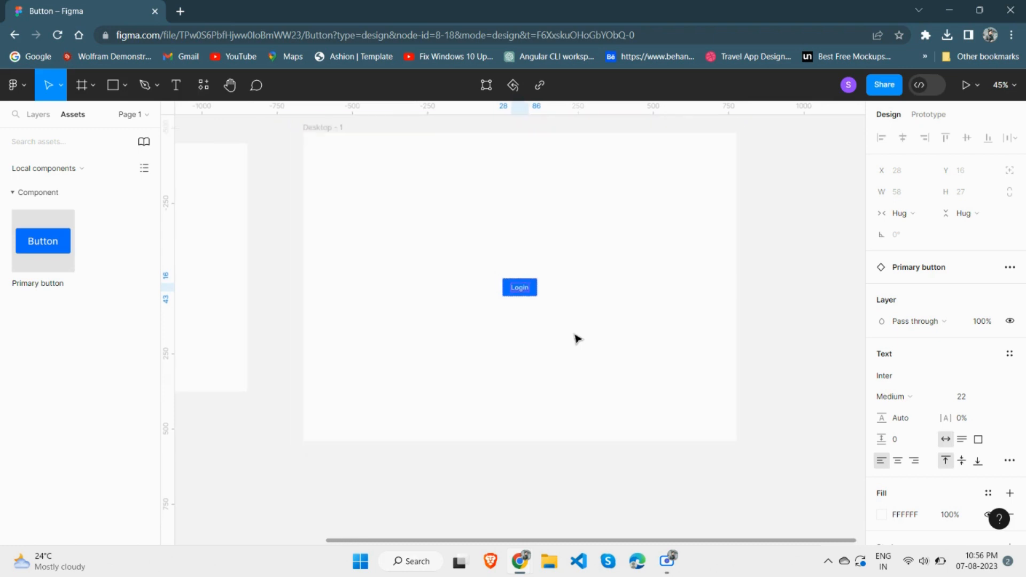
scroll(556, 339, "left", 1)
left_click(559, 340)
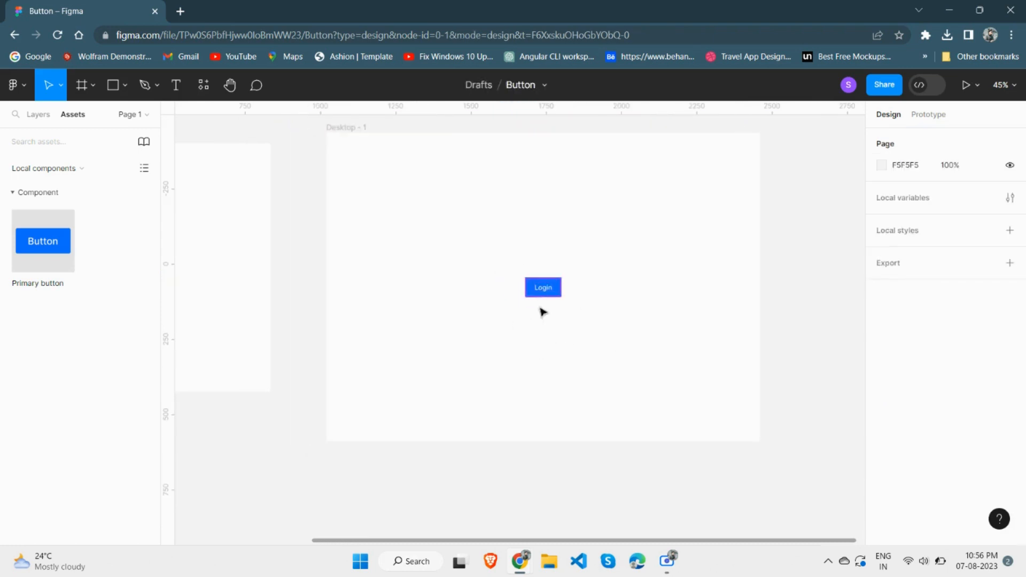
- Create a second 1440 × 1024 Desktop frame and place it beside Desktop - 1 at X 2603, Y -435, with top edges aligned
scroll(521, 308, "right", 1)
scroll(493, 314, "right", 1)
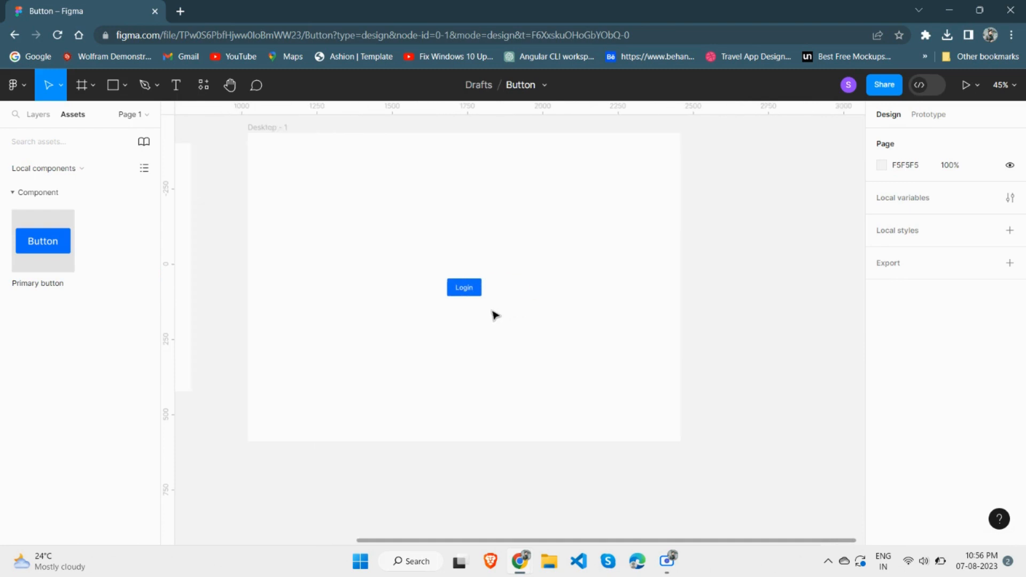
scroll(486, 314, "down", 2)
scroll(387, 213, "right", 2)
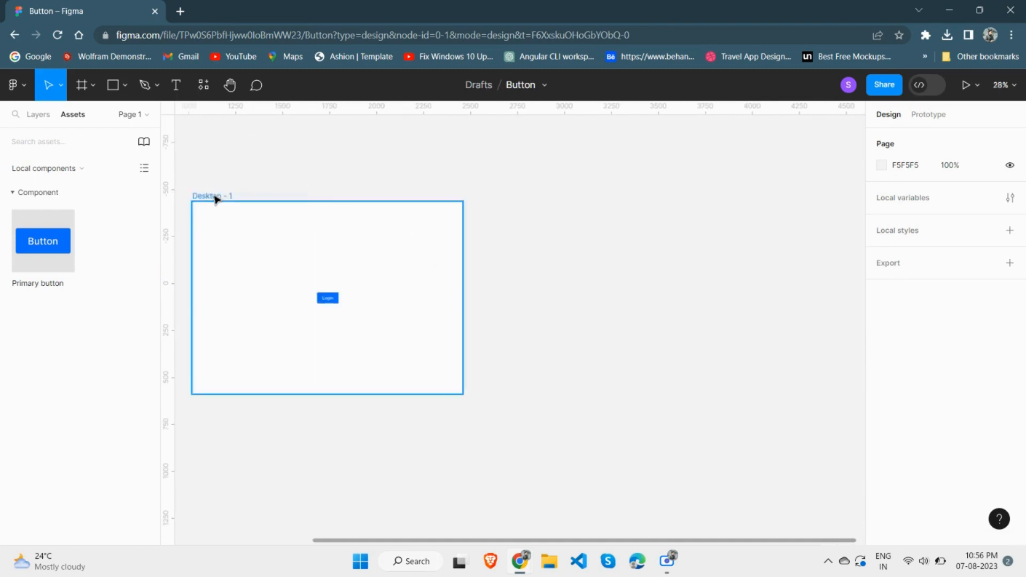
left_click(81, 87)
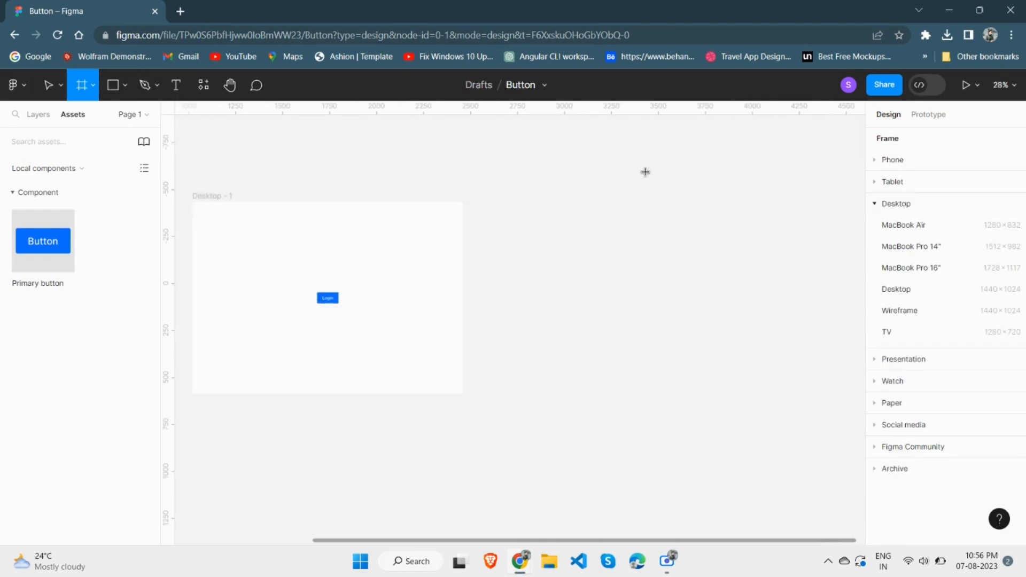
left_click(882, 289)
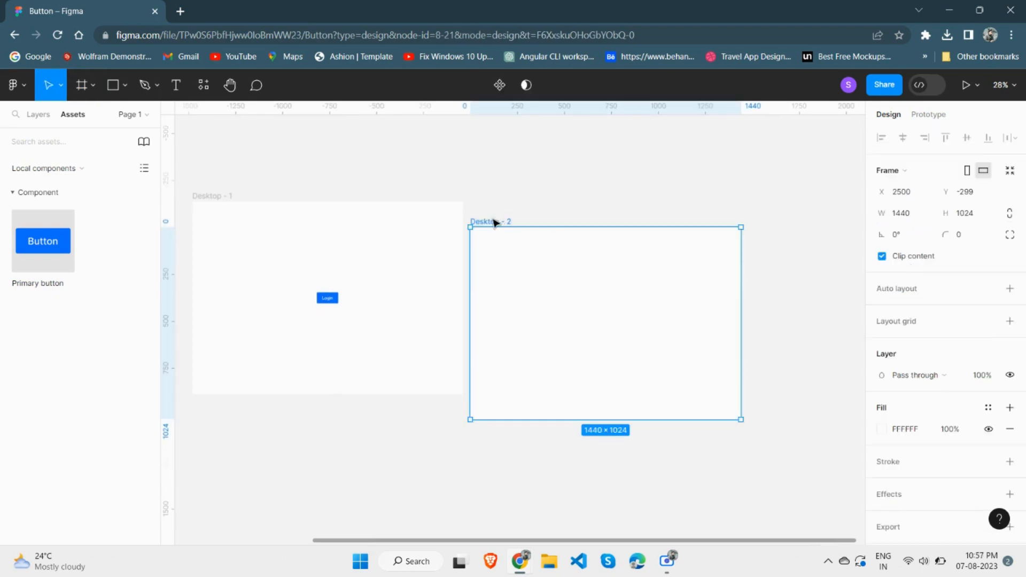
left_click_drag(505, 209, 509, 202)
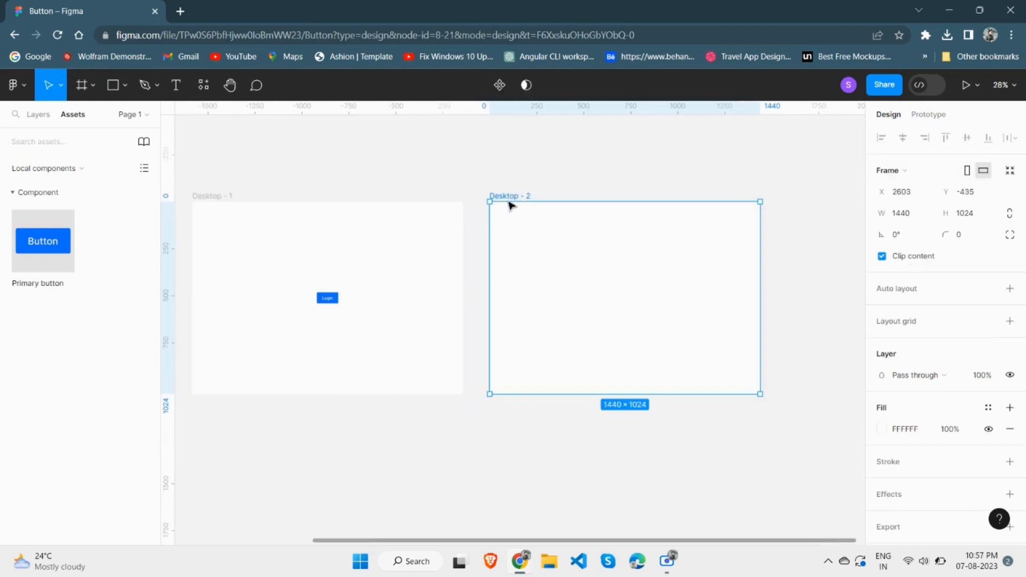
- Place a Primary button instance in the Desktop - 2 frame and centre it horizontally and vertically
left_click_drag(57, 255, 649, 308)
left_click(903, 138)
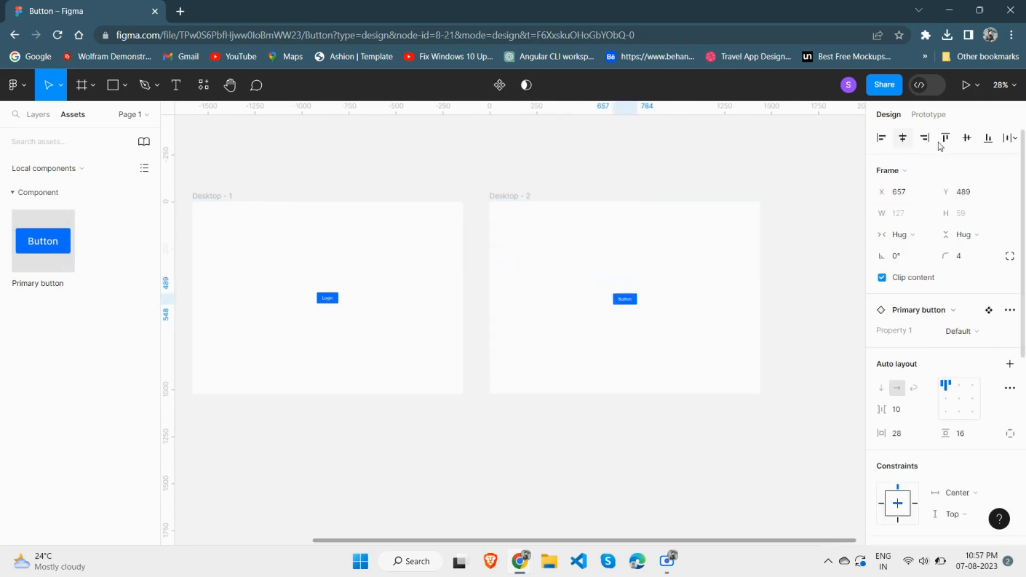
left_click(967, 138)
- Change the label of the button instance in Desktop - 2 to "Signup"
scroll(640, 299, "up", 3)
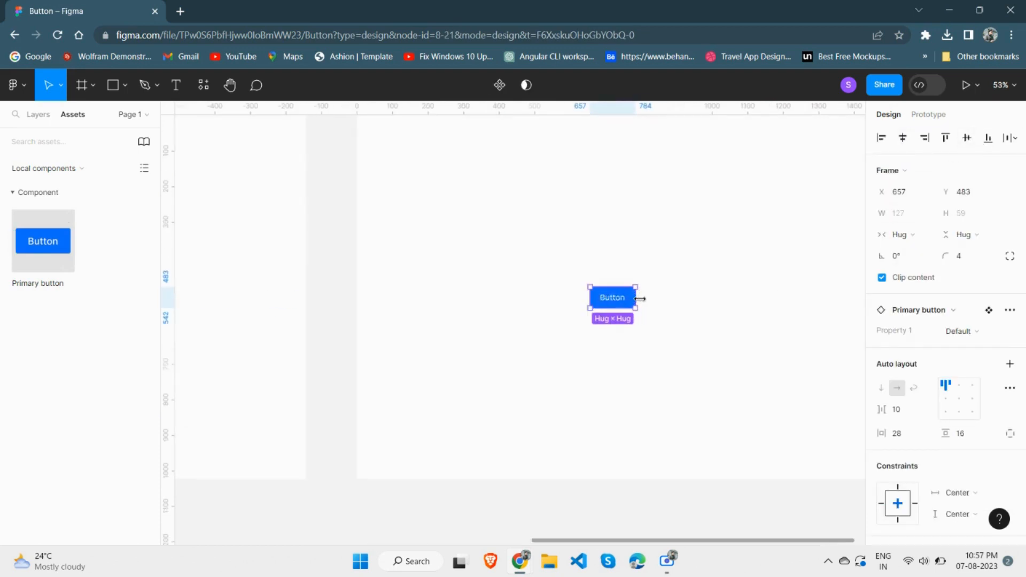
double_click(615, 302)
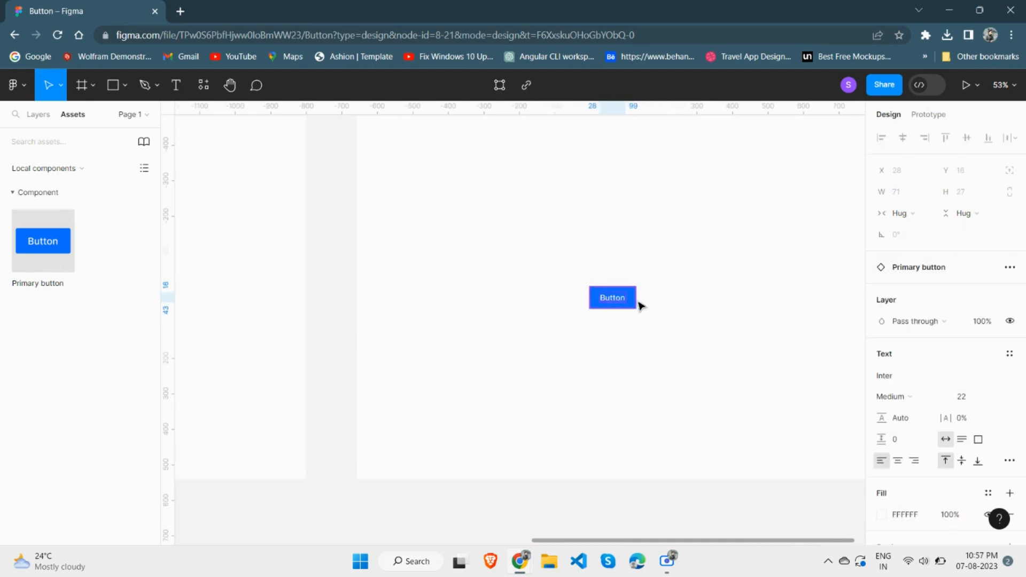
double_click(626, 297)
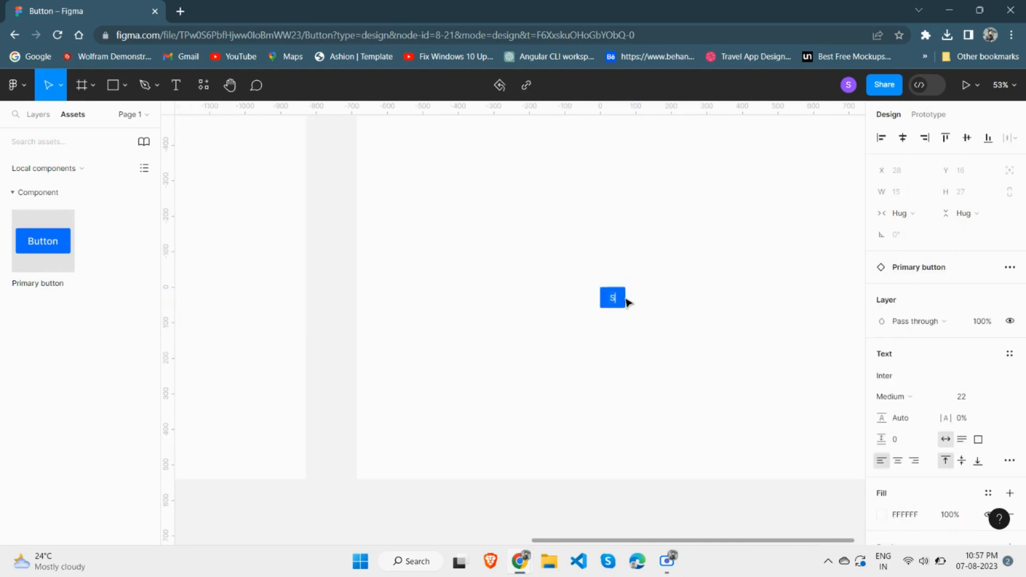
type("Signup")
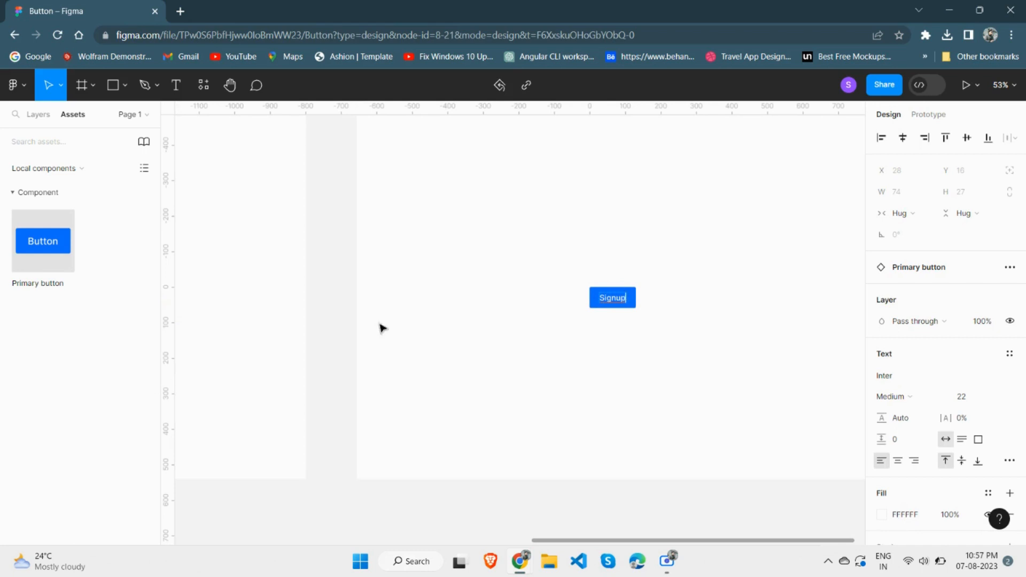
key("Escape")
scroll(469, 239, "down", 3)
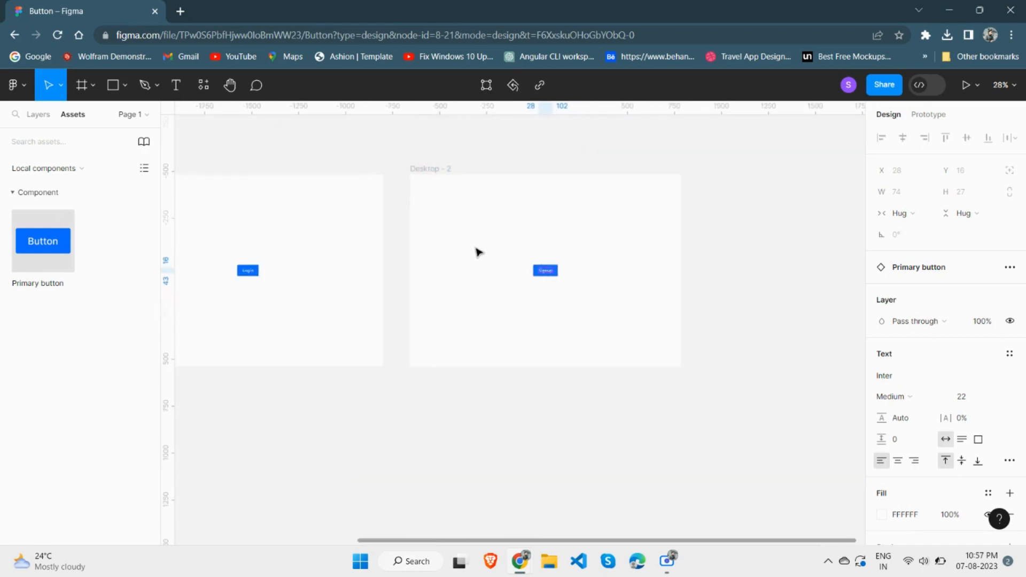
scroll(480, 262, "left", 4)
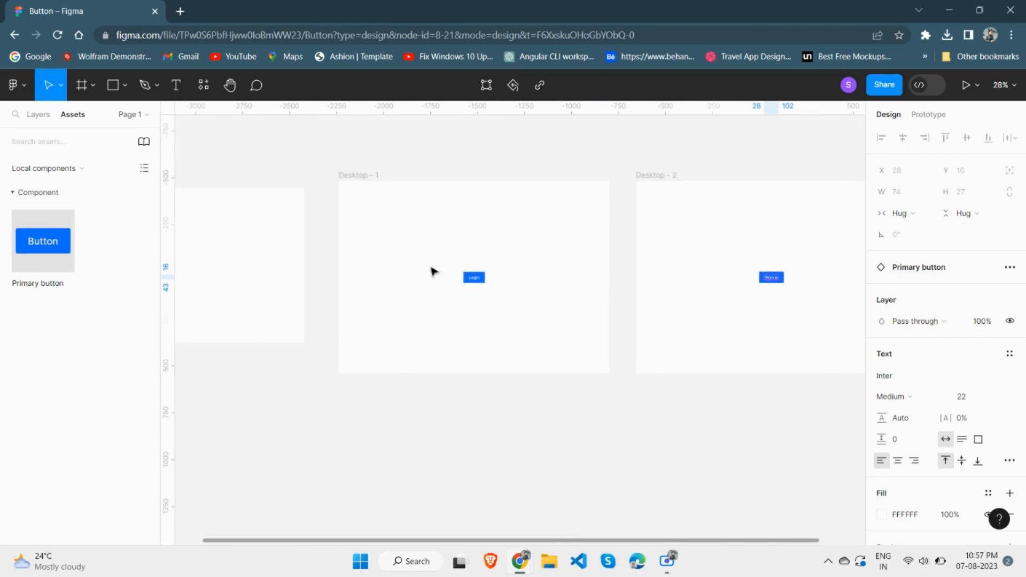
- Change the fill colour of the Primary button component's Default variant to purple B20FFF
scroll(362, 324, "left", 5)
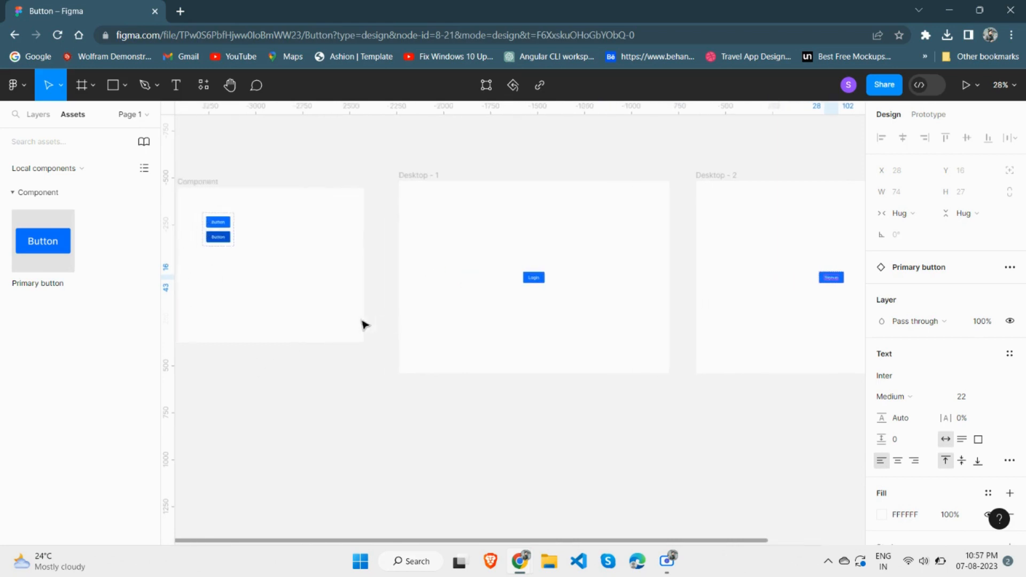
scroll(406, 246, "up", 3)
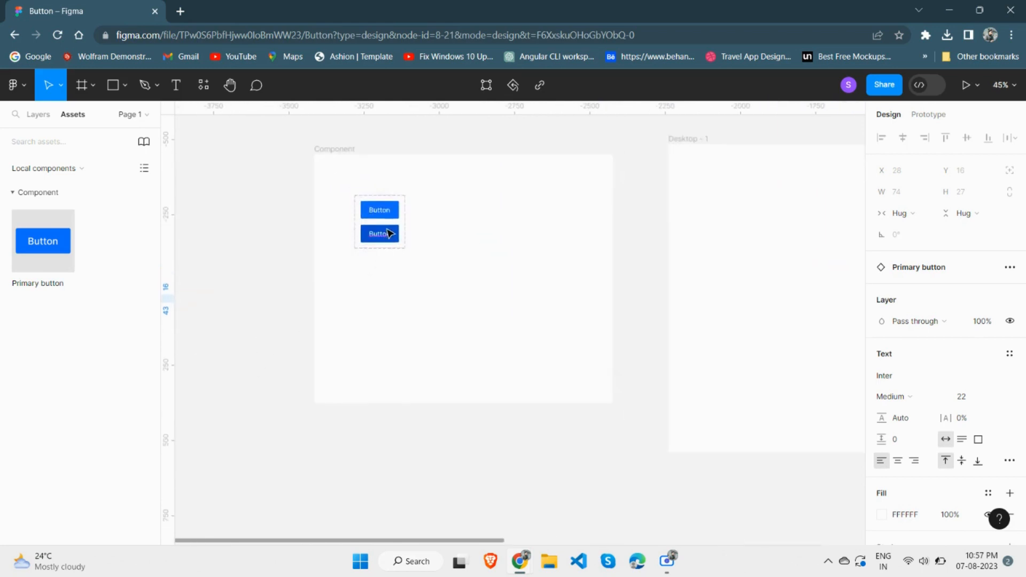
scroll(399, 227, "up", 3)
scroll(401, 252, "up", 1)
scroll(385, 267, "up", 3)
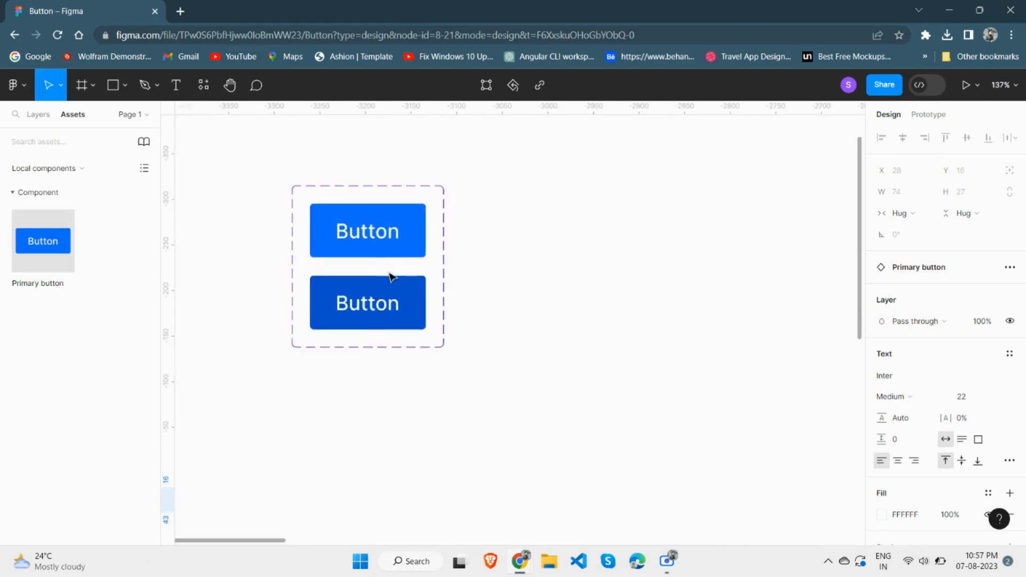
left_click(417, 245)
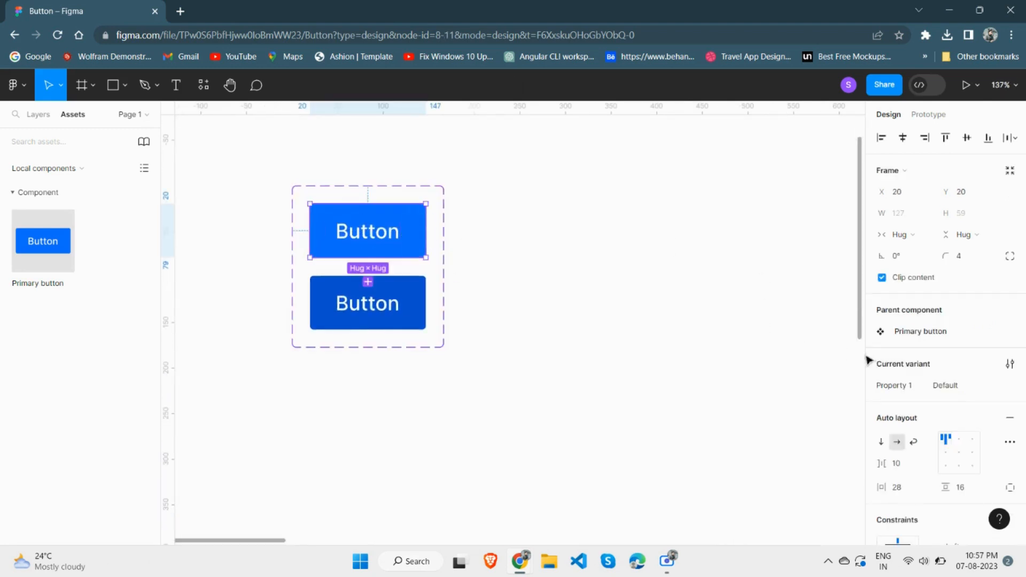
scroll(919, 420, "down", 5)
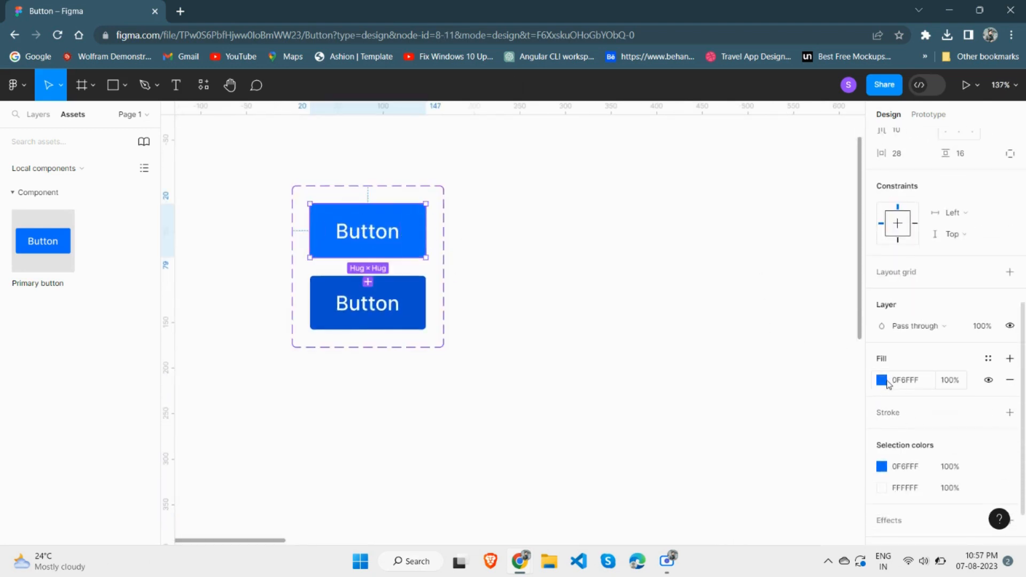
left_click(881, 380)
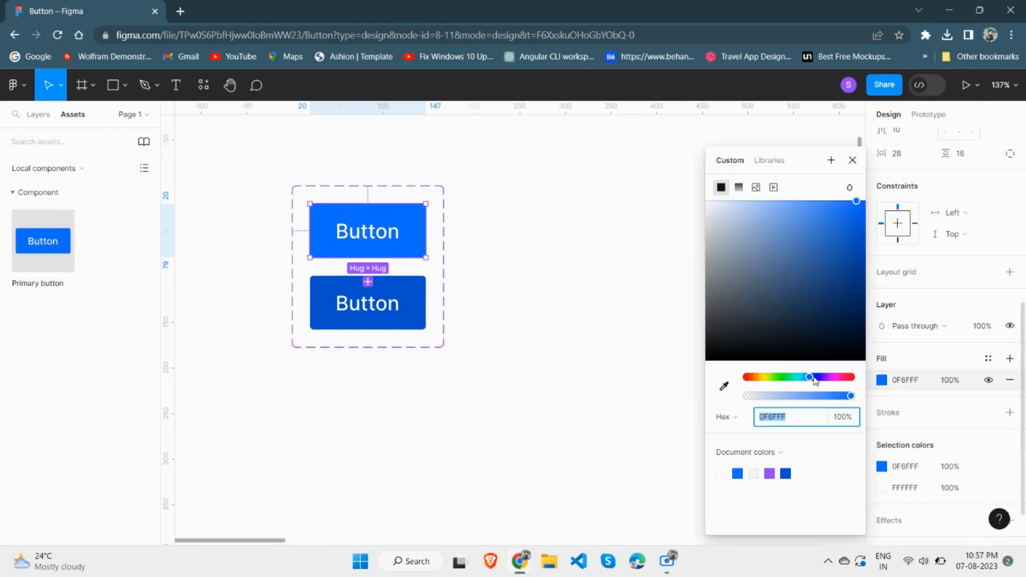
left_click_drag(814, 381, 829, 380)
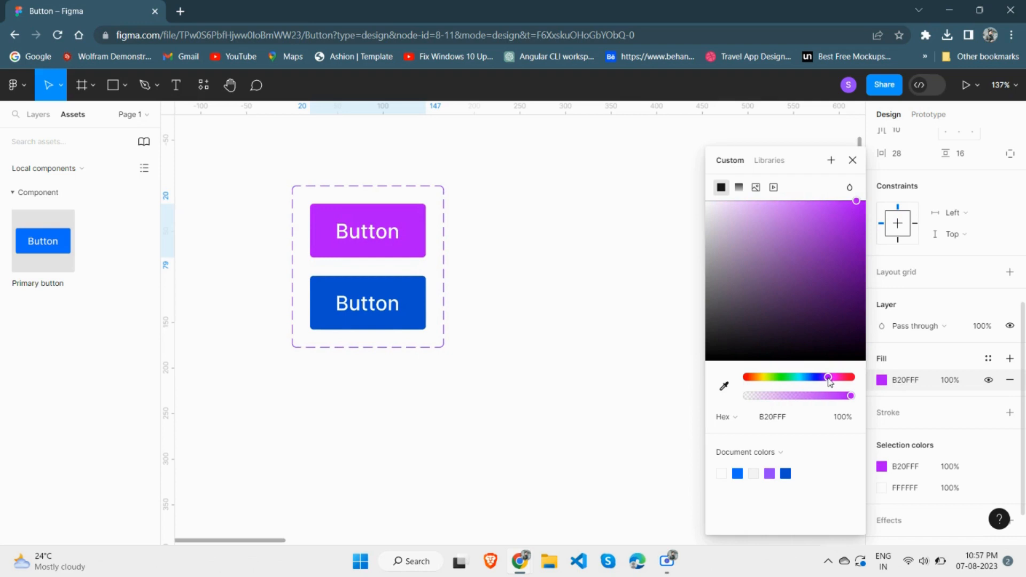
left_click(636, 316)
- Examine the Login and Signup button instances in Desktop - 1 and Desktop - 2 for the main component's colour change
scroll(631, 321, "down", 5, "ctrl")
scroll(620, 325, "right", 5)
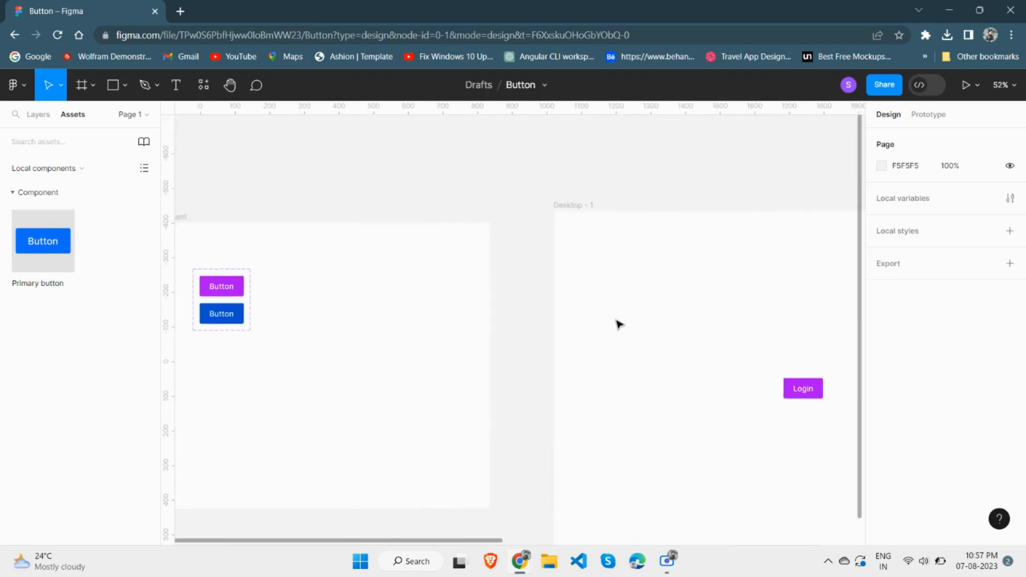
scroll(618, 325, "right", 4)
scroll(493, 416, "right", 9)
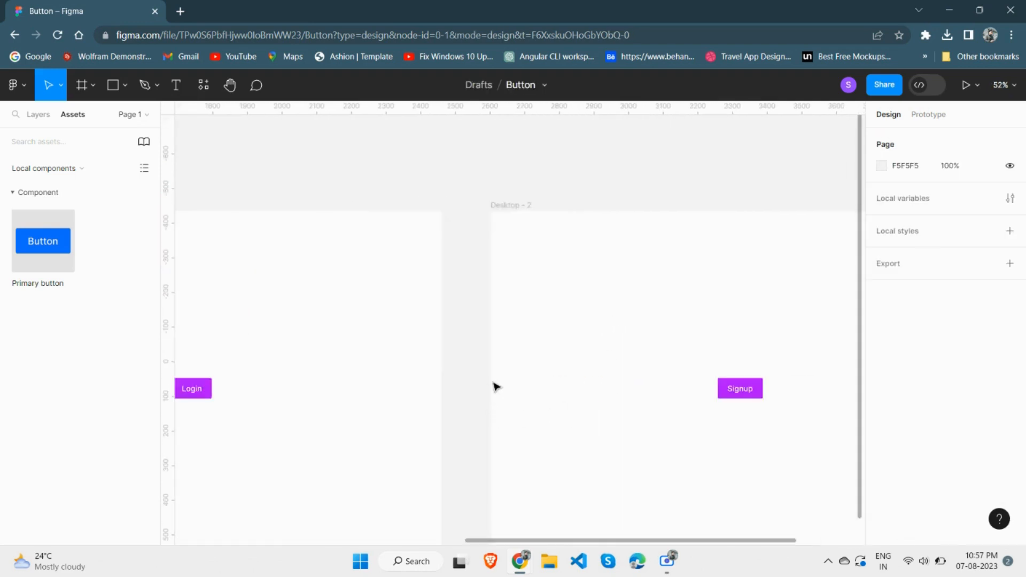
scroll(561, 400, "left", 5)
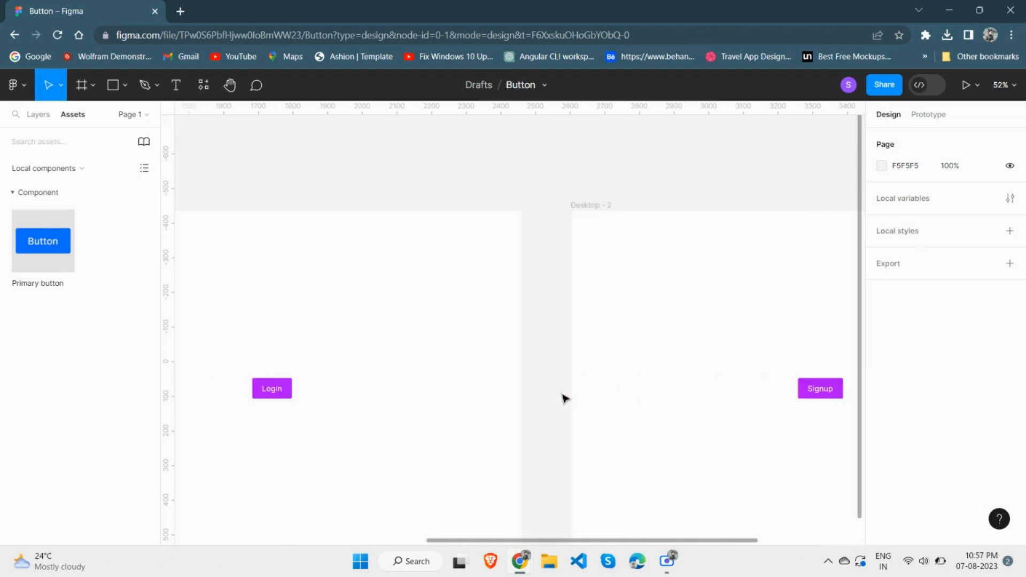
scroll(565, 398, "down", 3)
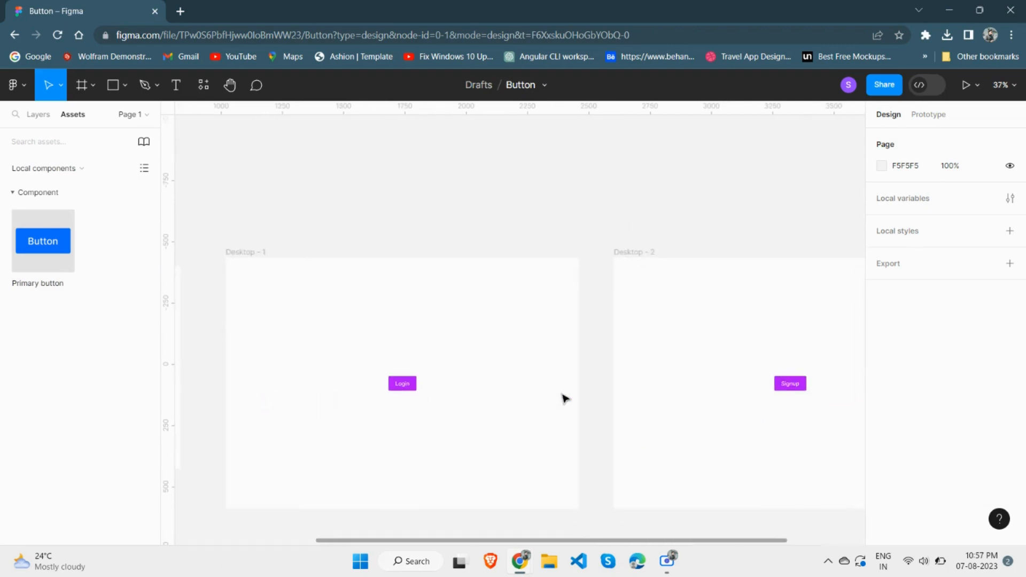
scroll(564, 398, "right", 1)
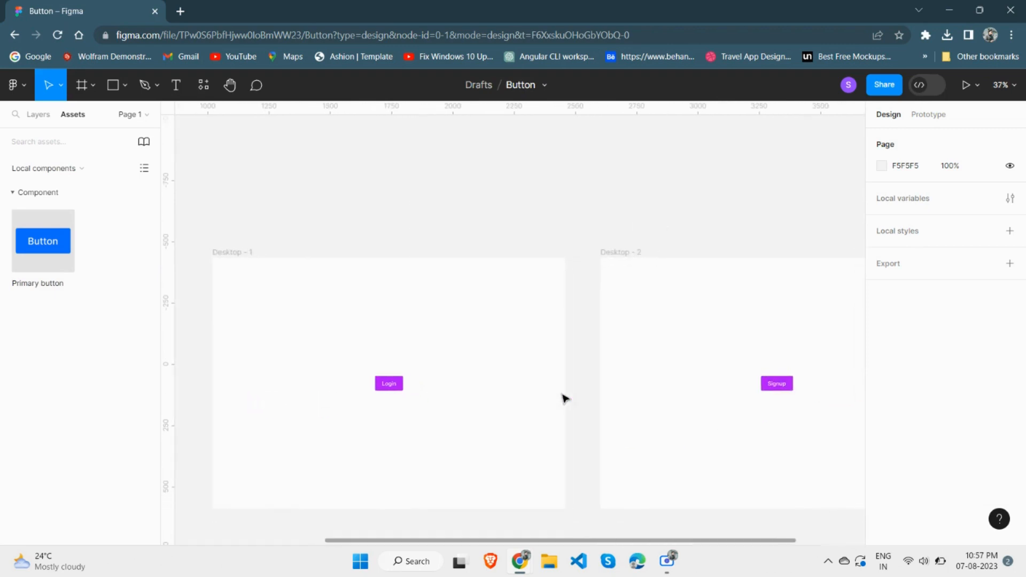
scroll(565, 398, "down", 1)
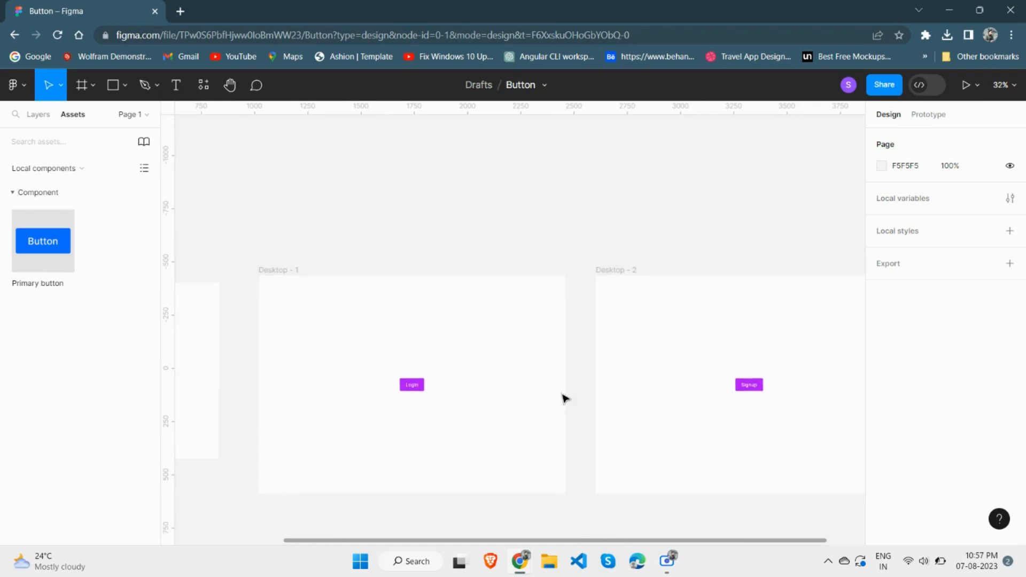